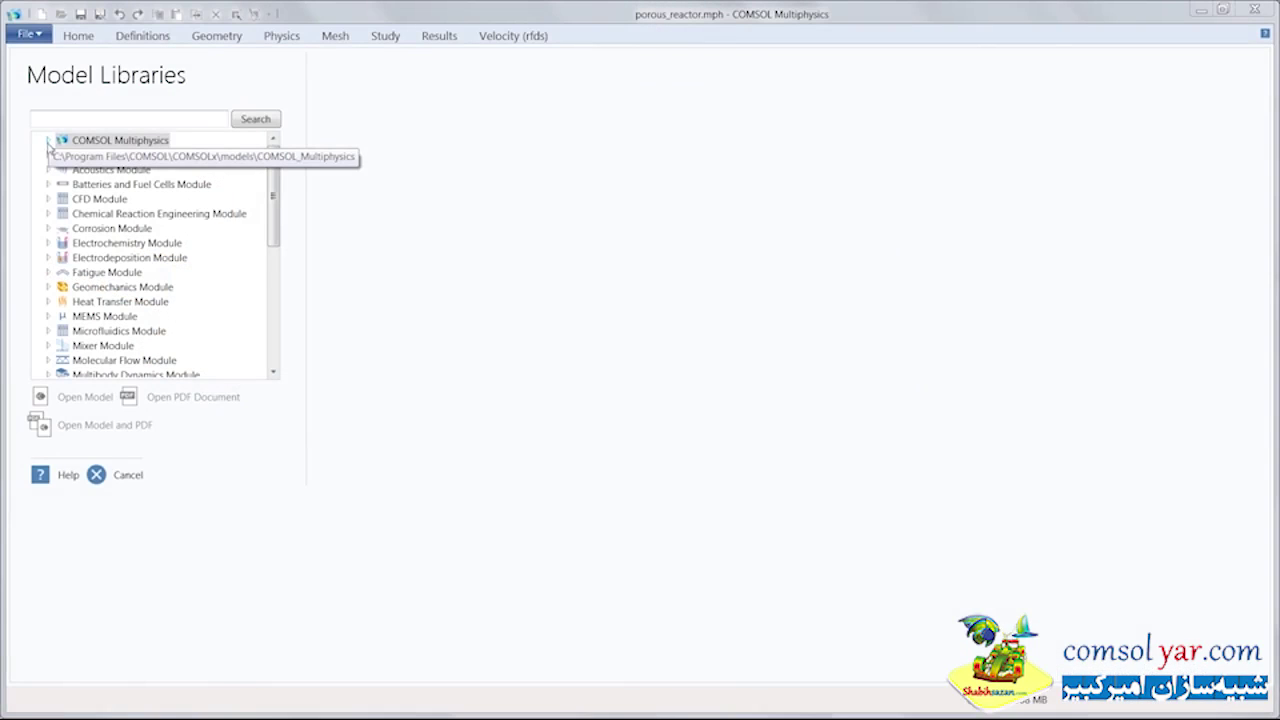
Step: Open the porous reactor example from Chemical Reaction Engineering > Packed Bed Reactors
click(51, 214)
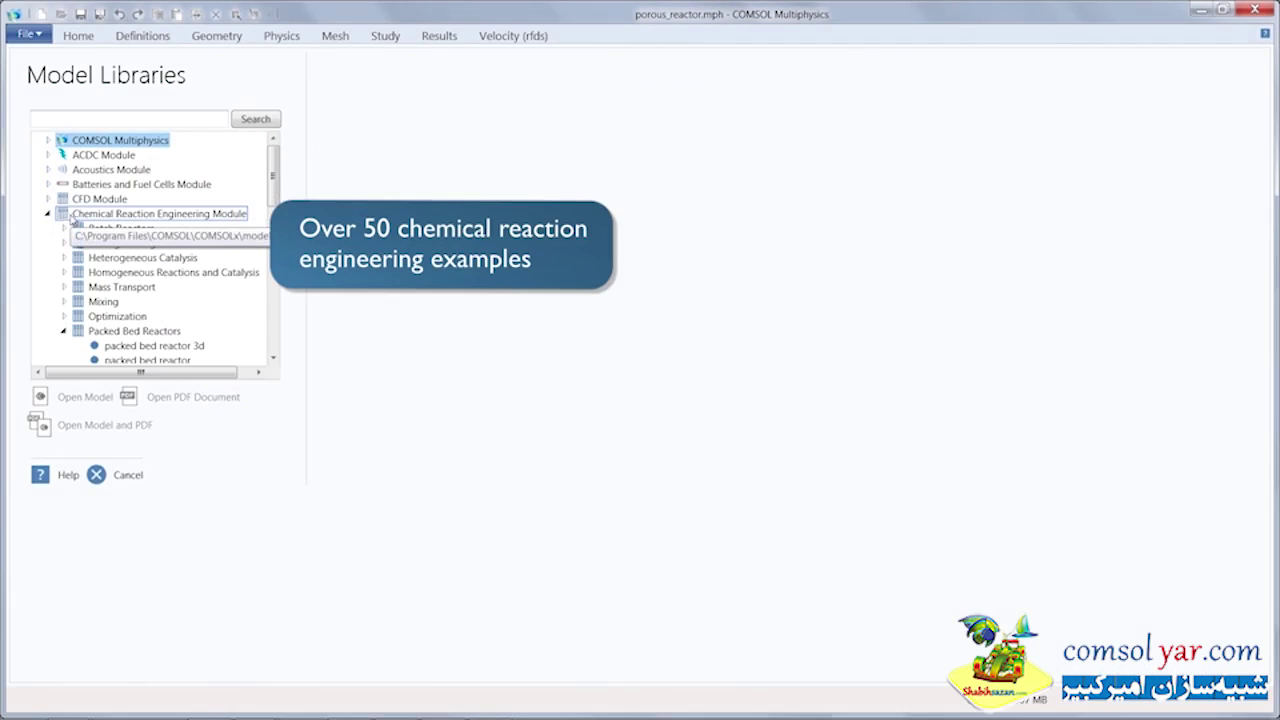
scroll(72, 215, down, 2)
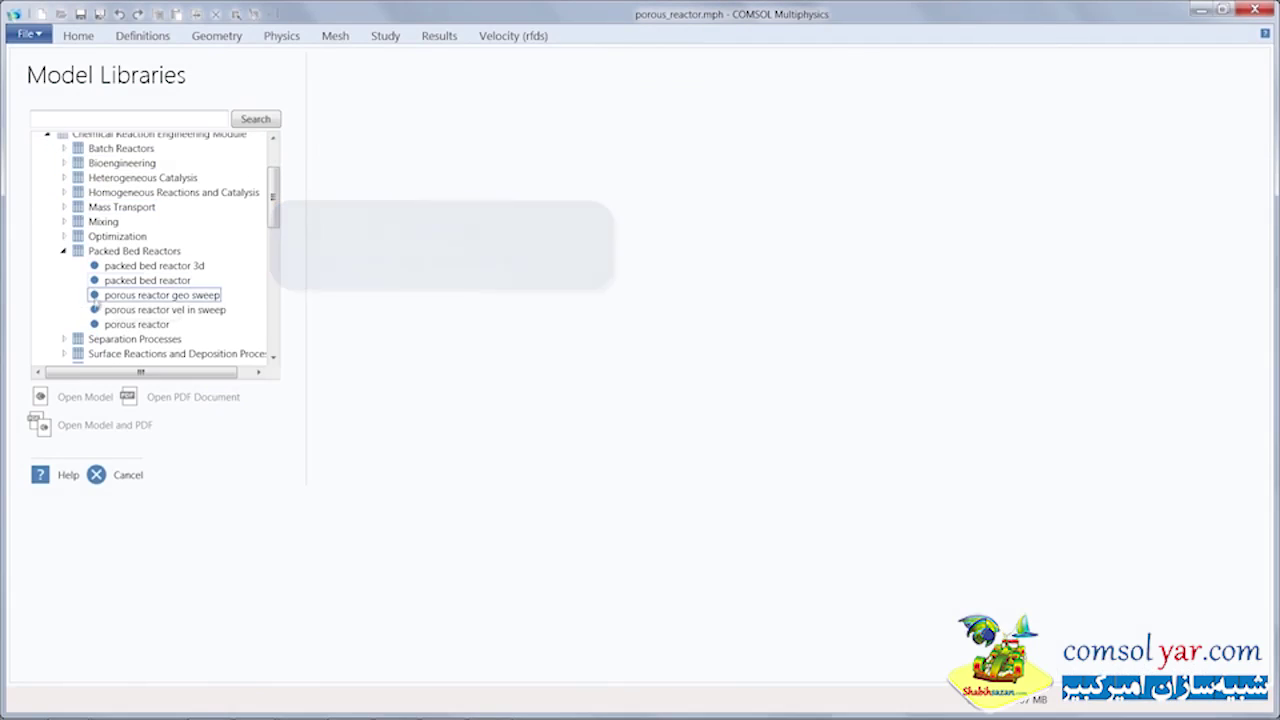
double_click(94, 325)
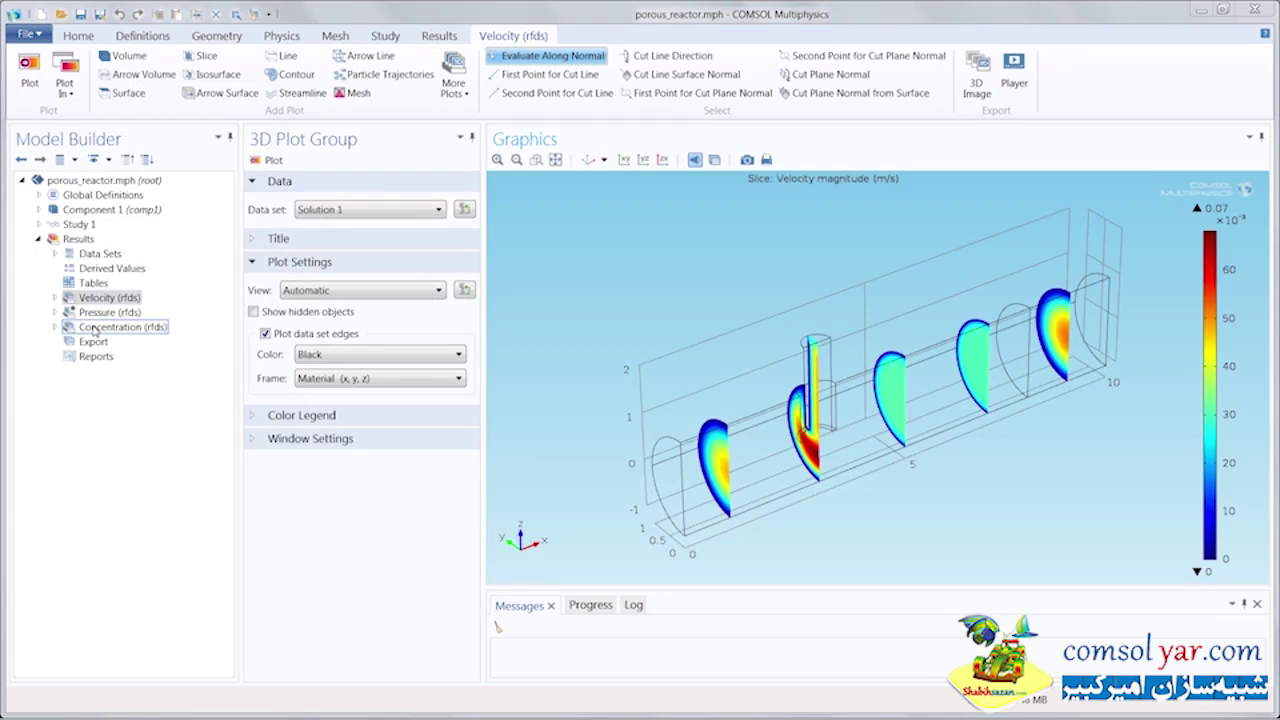
Step: Review the T_iso parameter, then Variables 1's k, A = 1e6 and E = 30e3 J/mol
click(40, 196)
click(100, 209)
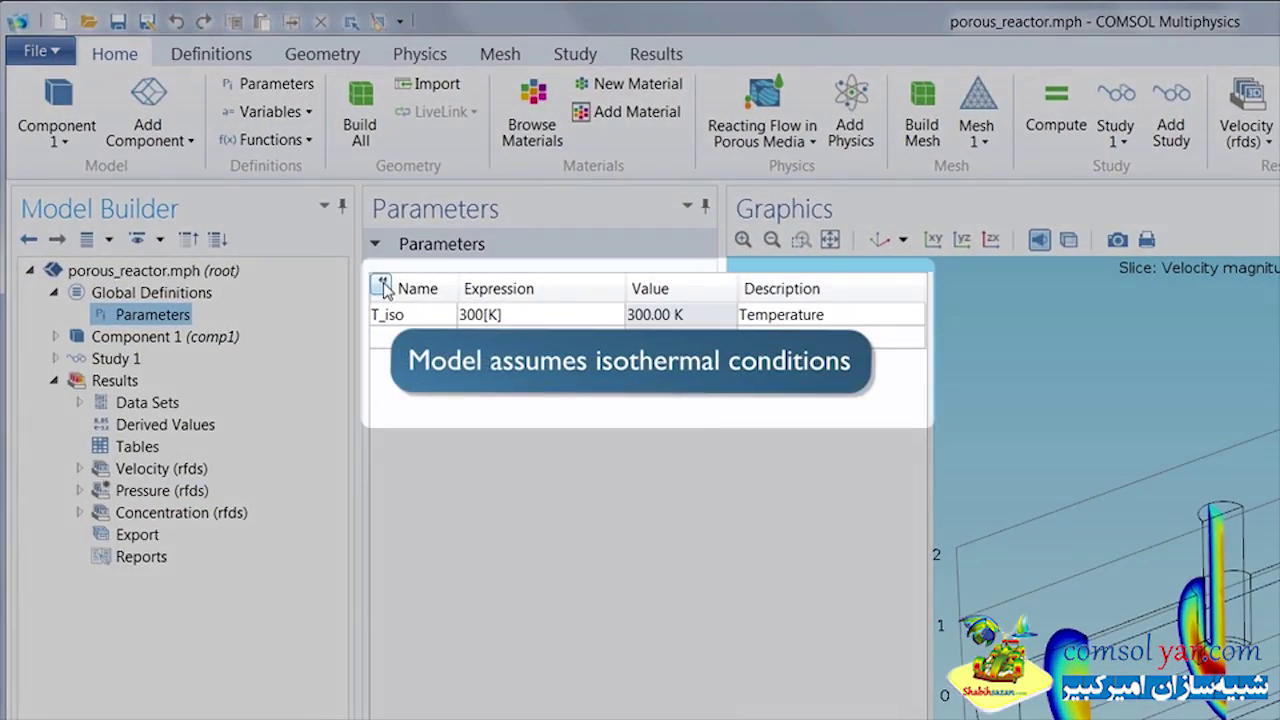
click(54, 336)
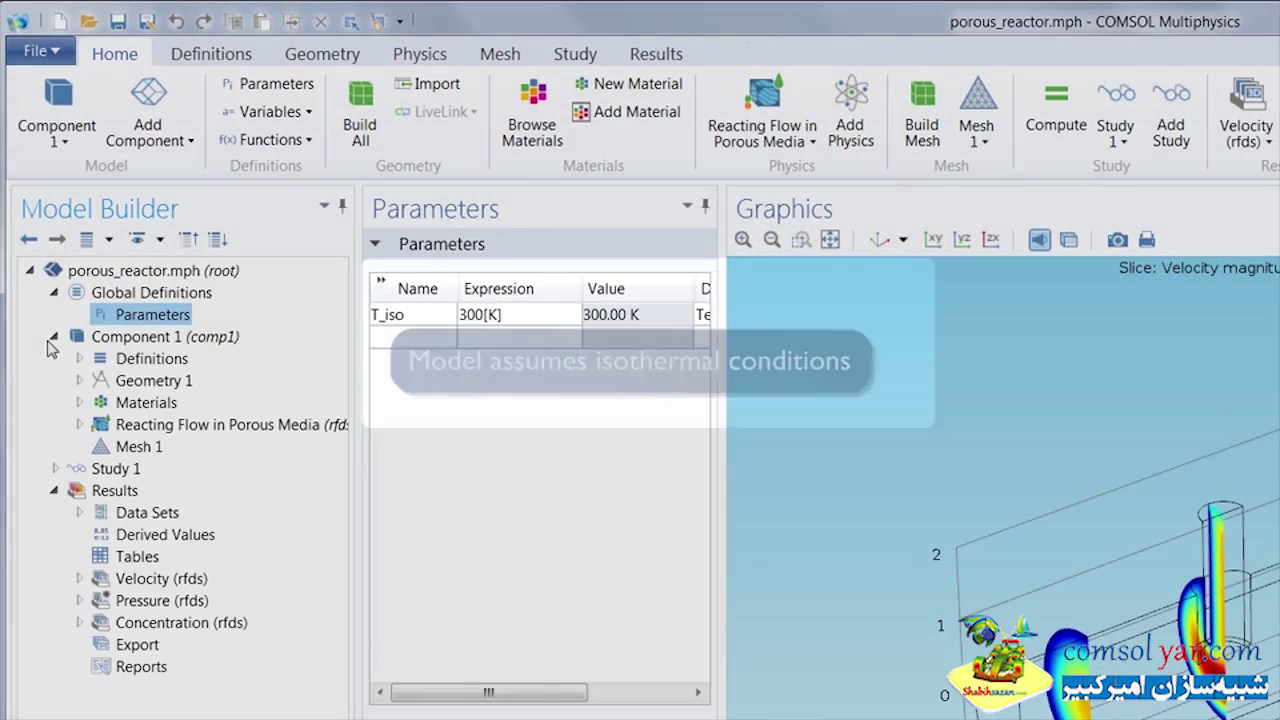
click(79, 358)
click(163, 380)
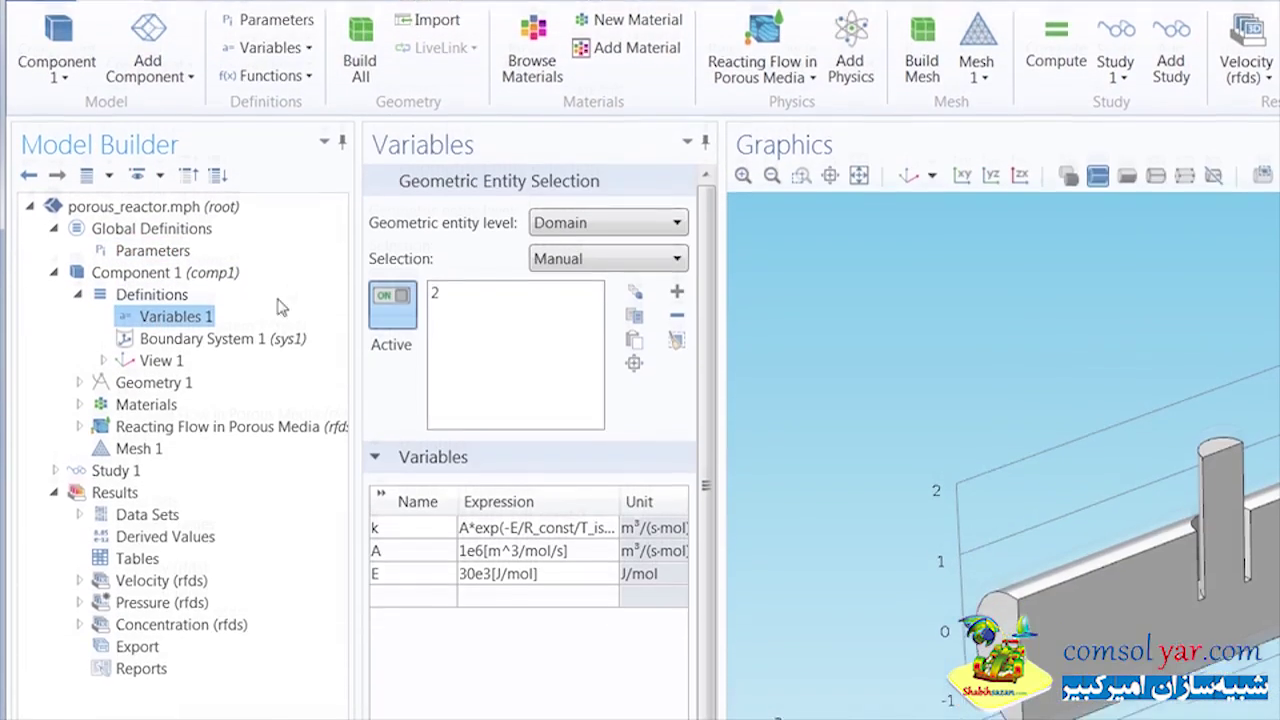
click(382, 290)
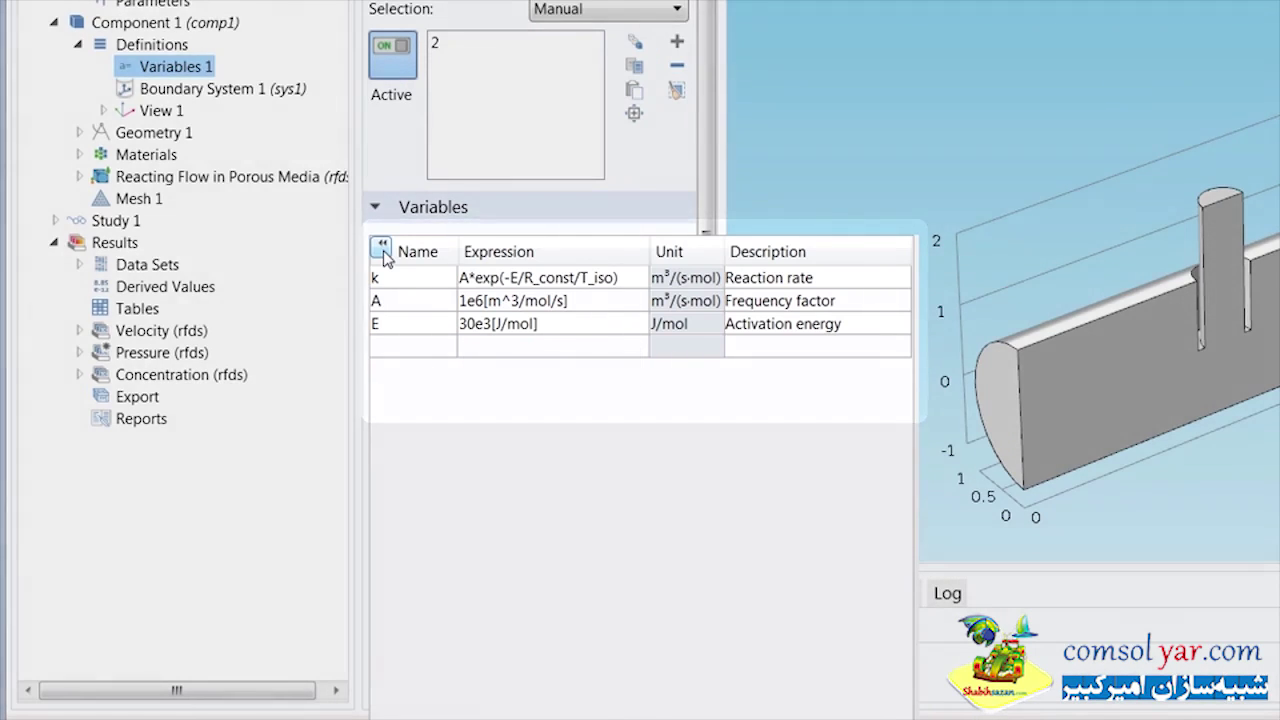
Step: Inspect Cylinder 1, Cylinder 3 and Block 1 in the Geometry 1 sequence
click(81, 227)
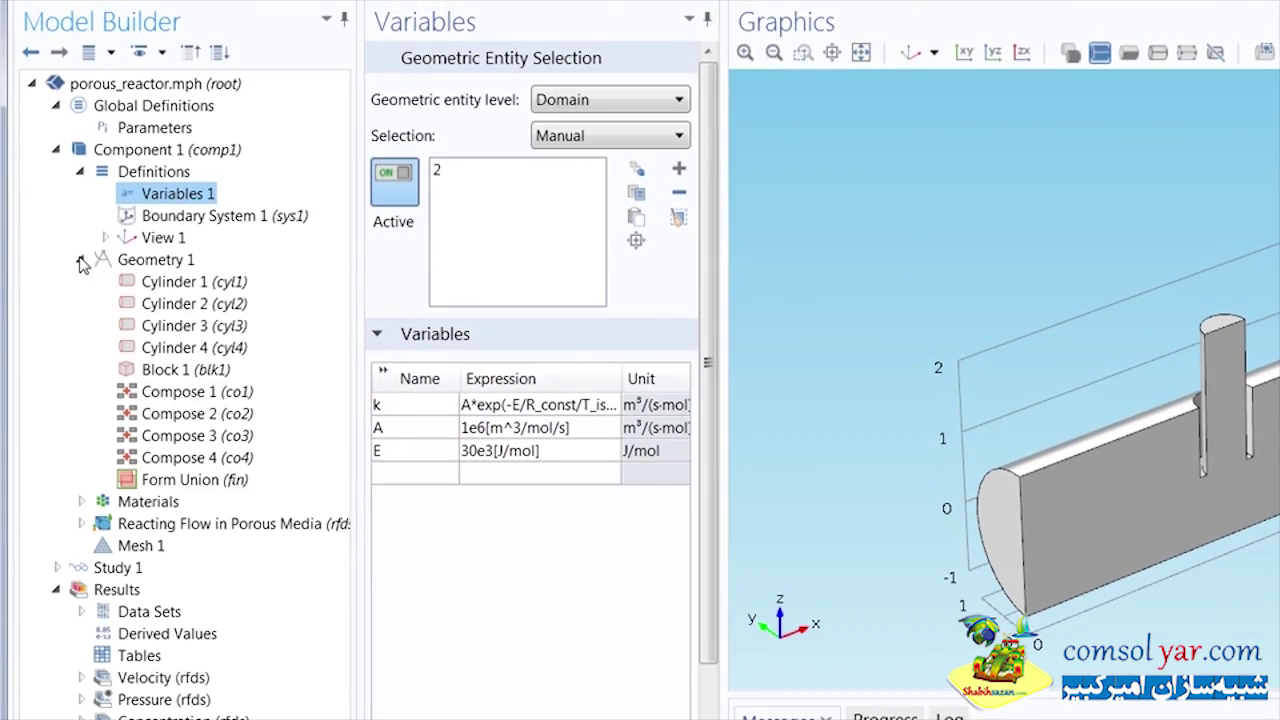
click(168, 284)
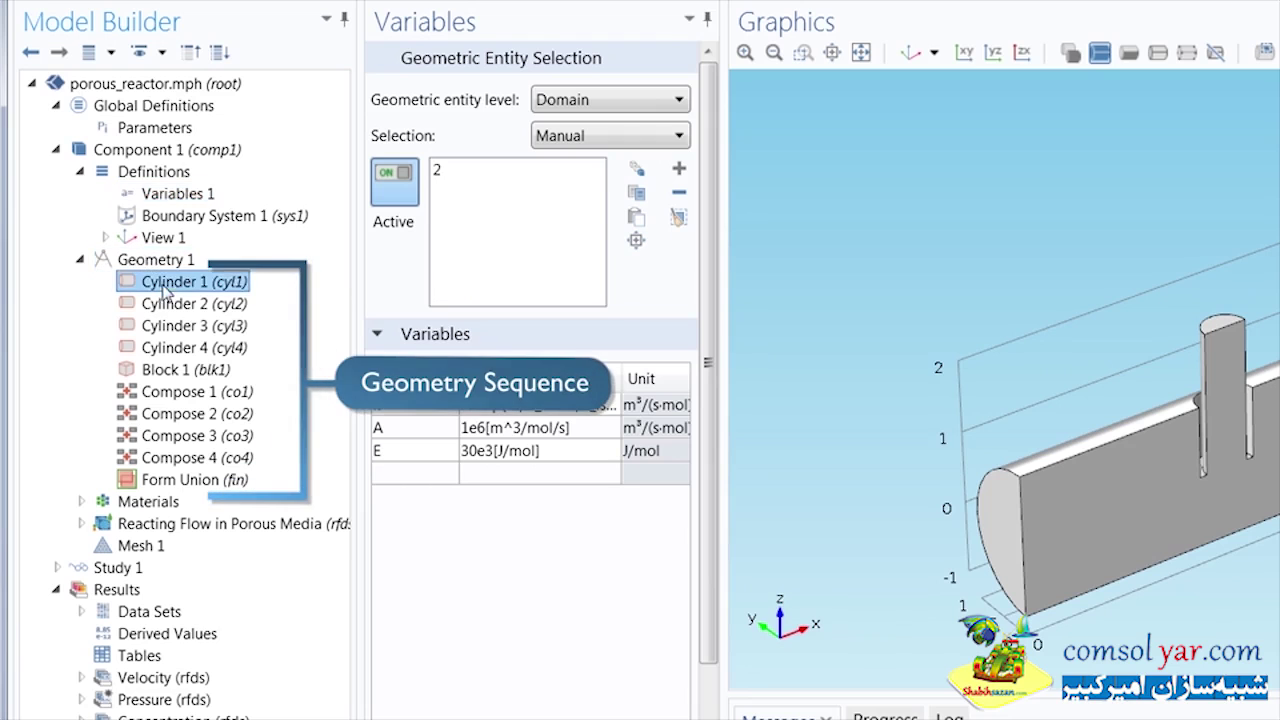
click(170, 328)
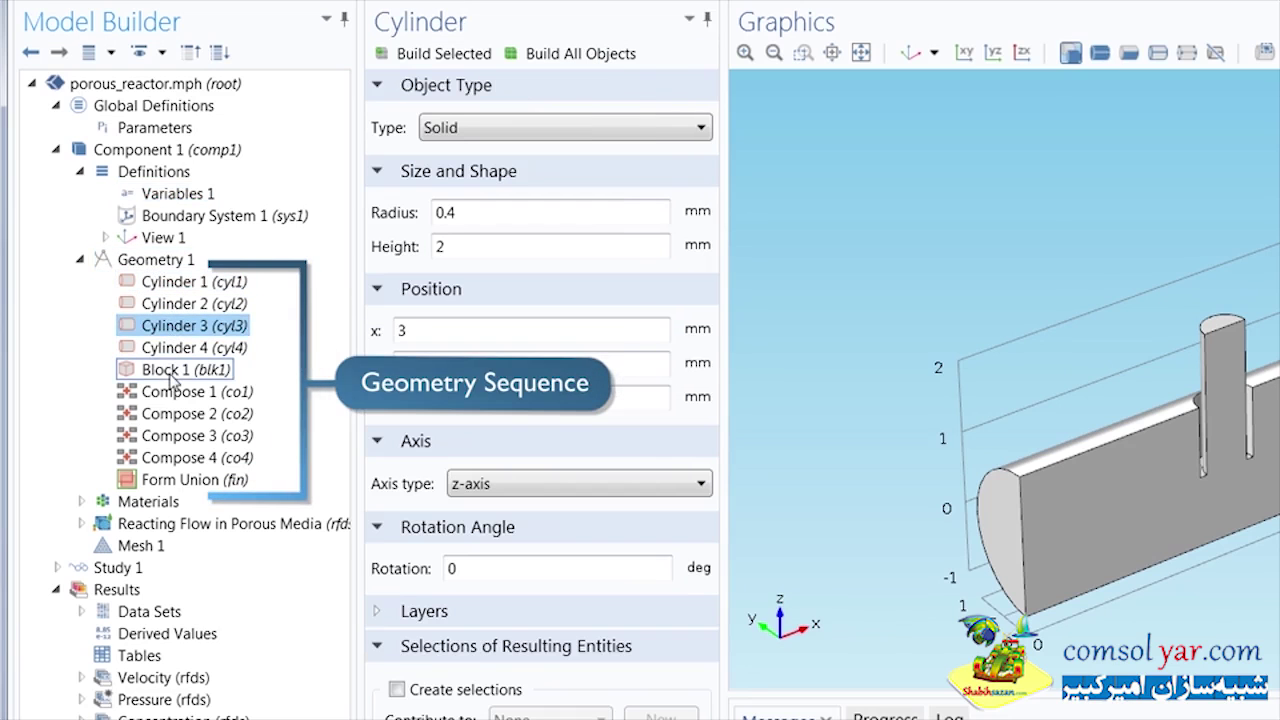
click(172, 370)
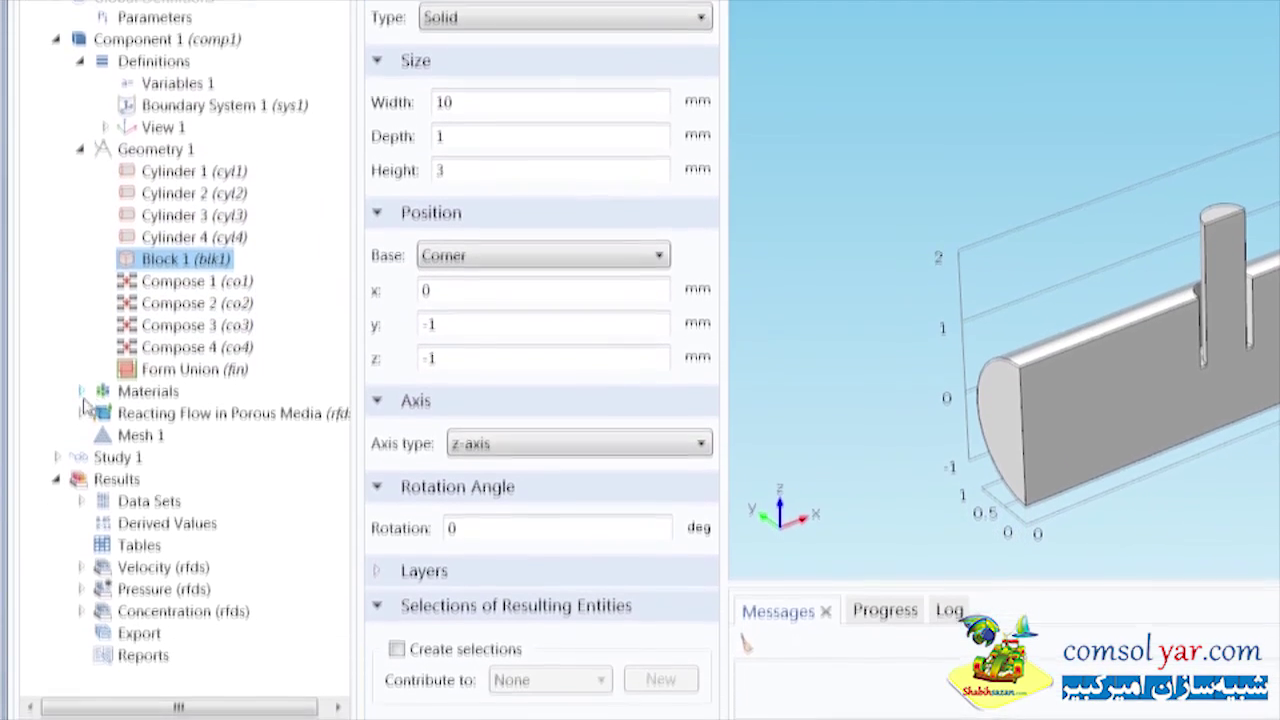
Step: Review the Nitrogen material, then show the Reacting Flow in Porous Media settings
click(82, 392)
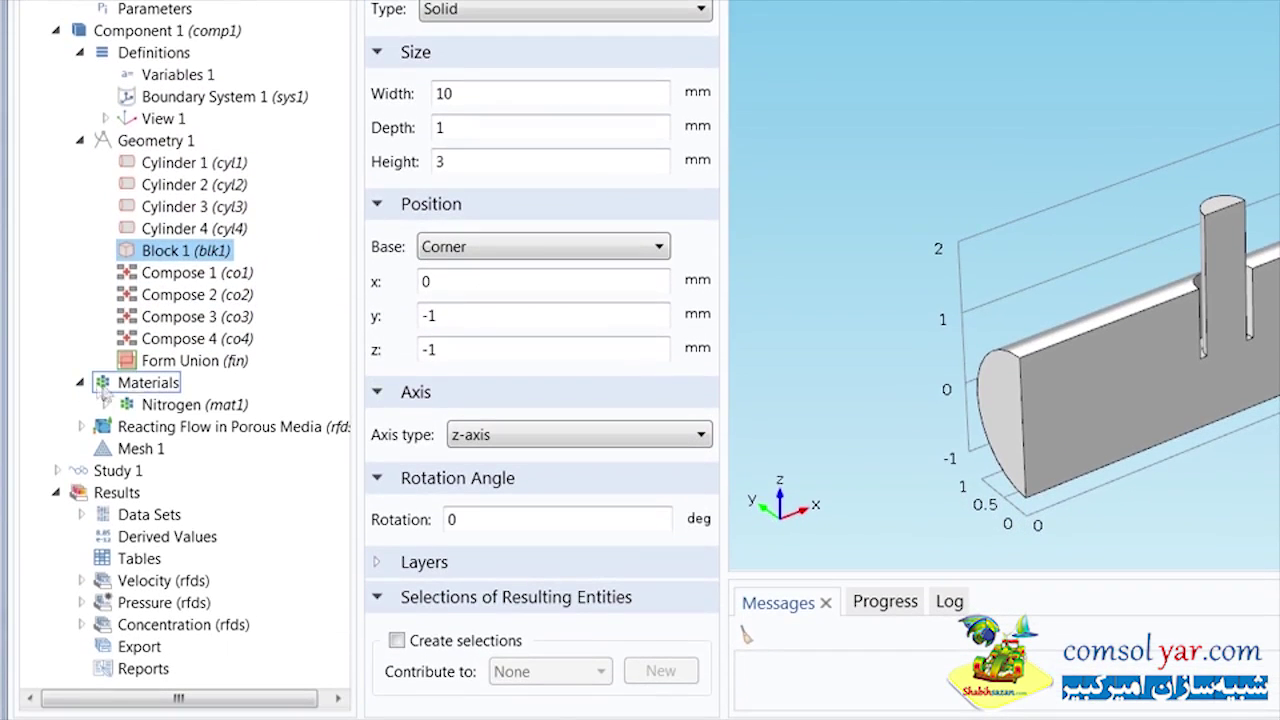
click(161, 402)
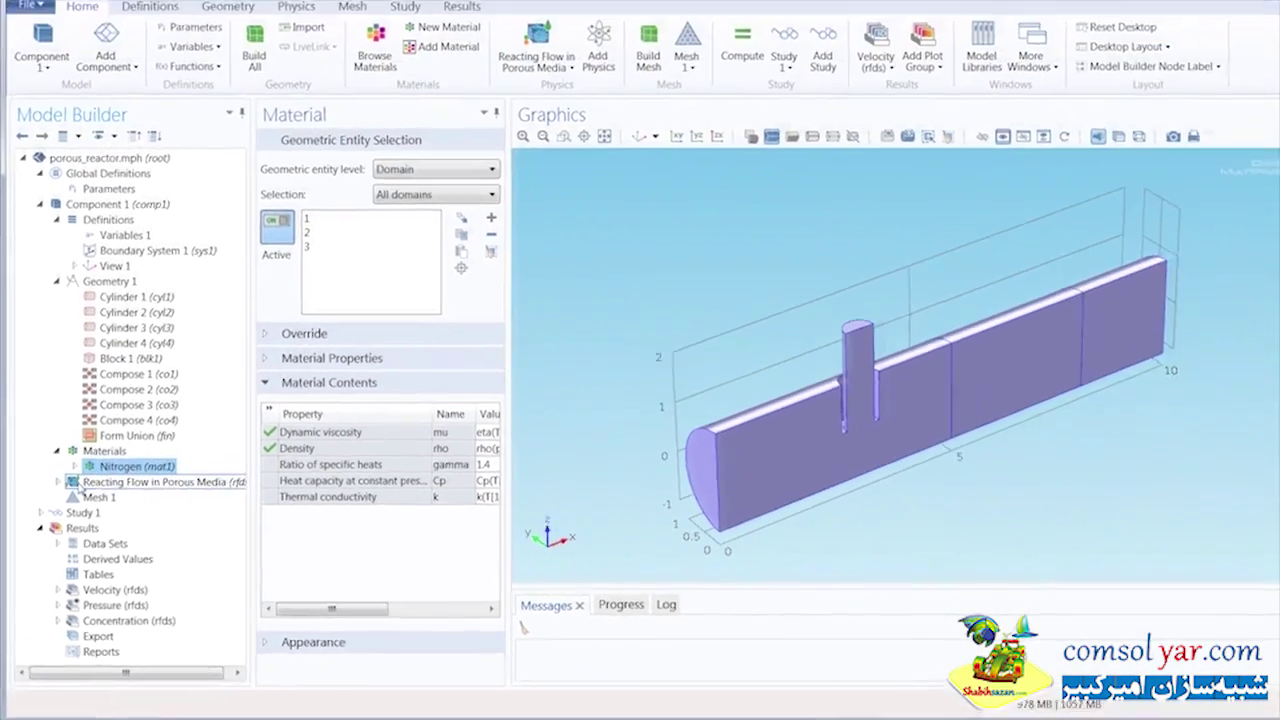
click(73, 483)
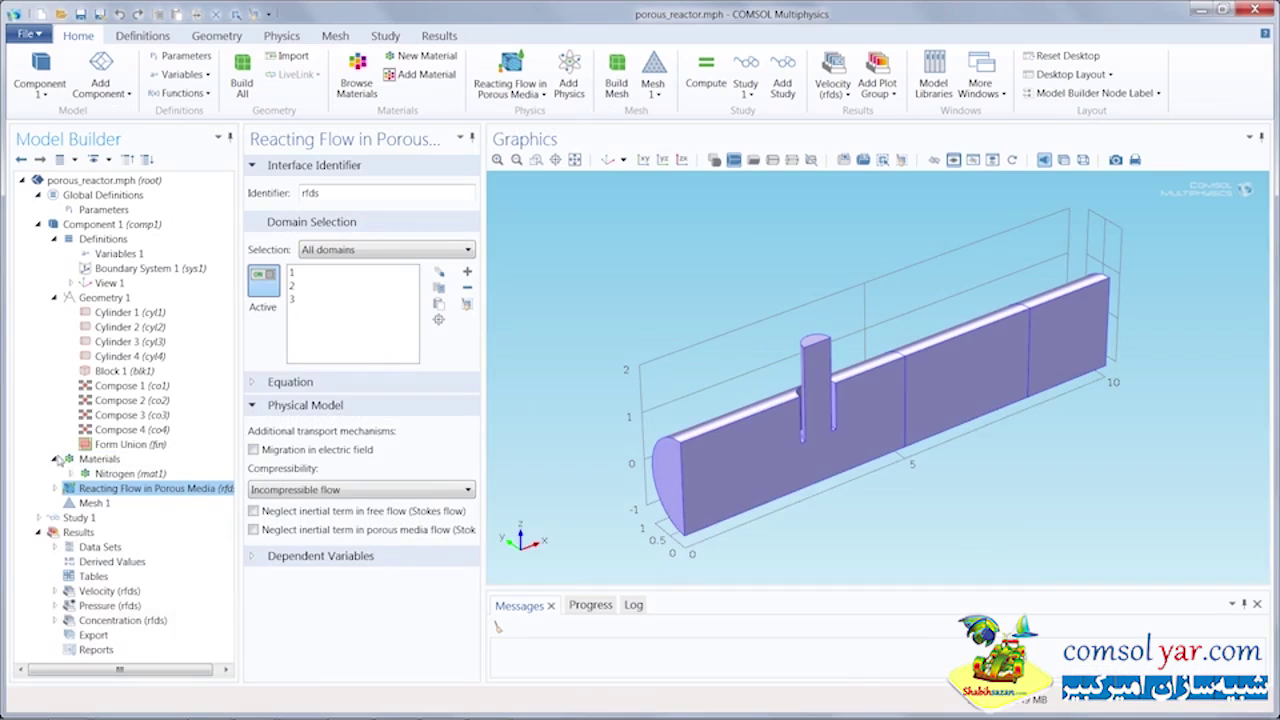
Step: Show Transport Properties 1 model inputs: temperature T_iso and absolute pressure 1[atm]
click(38, 311)
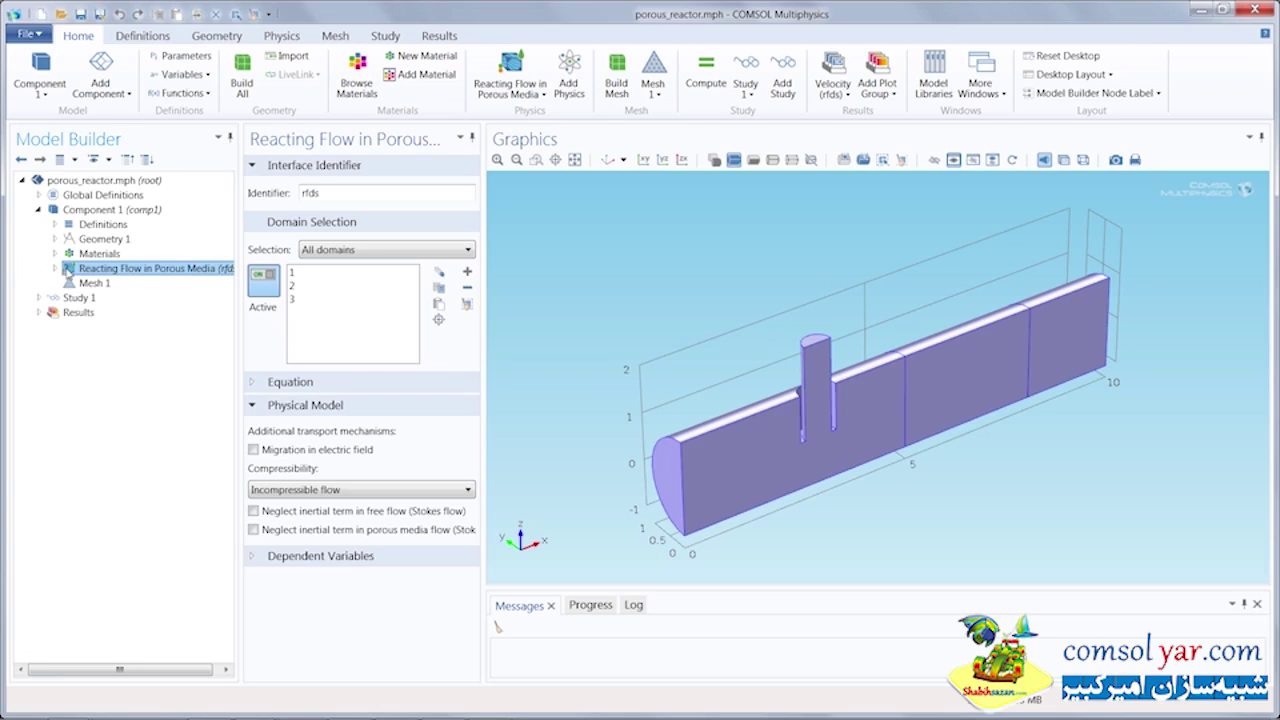
click(55, 268)
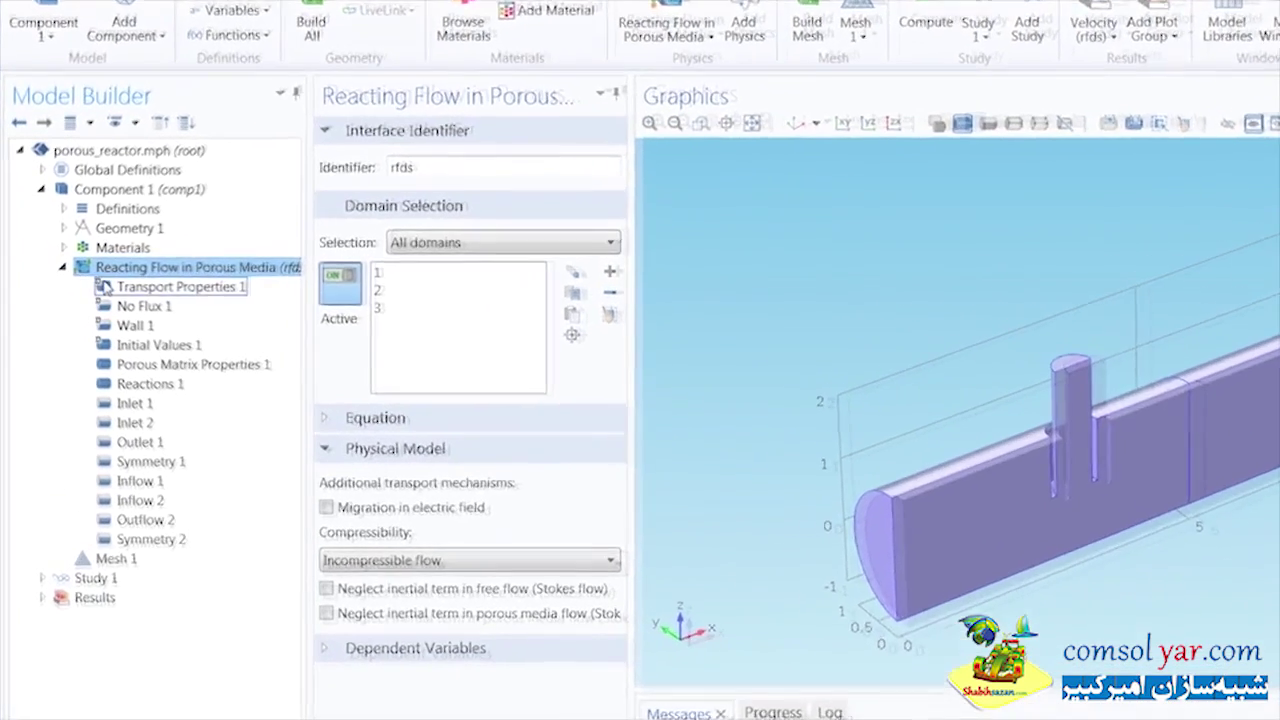
click(104, 287)
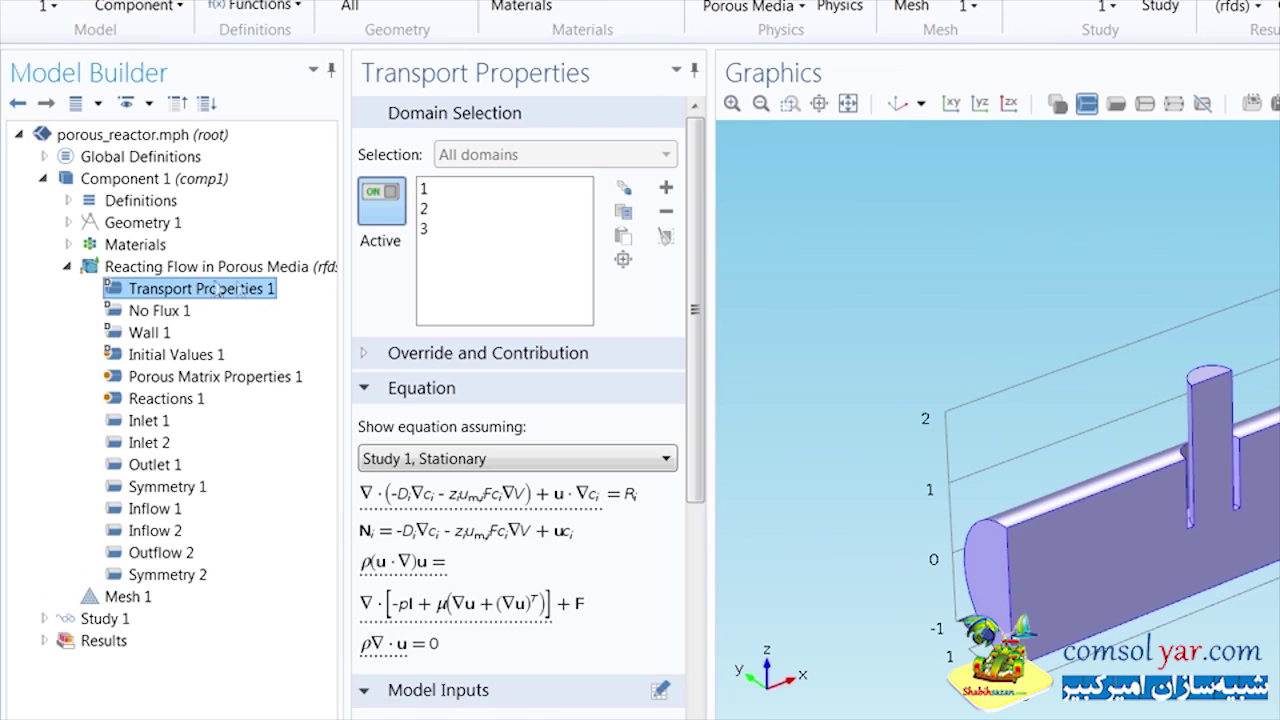
drag(696, 205, 706, 334)
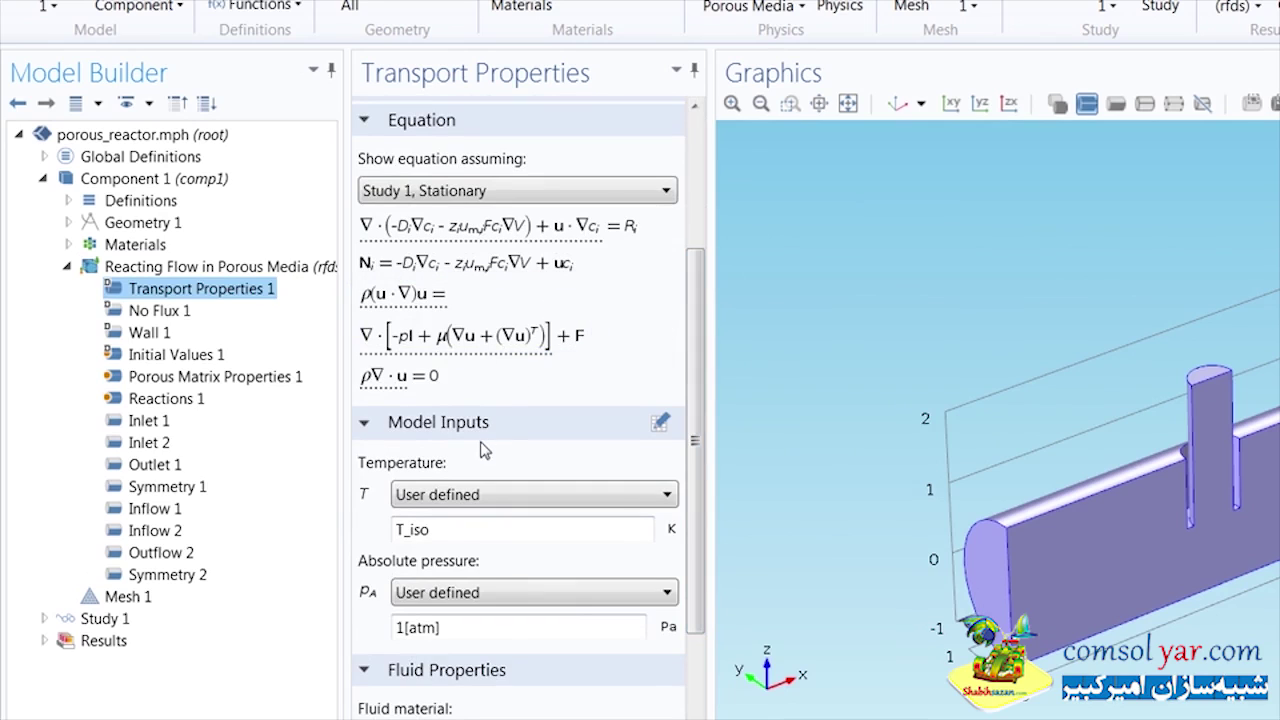
click(485, 455)
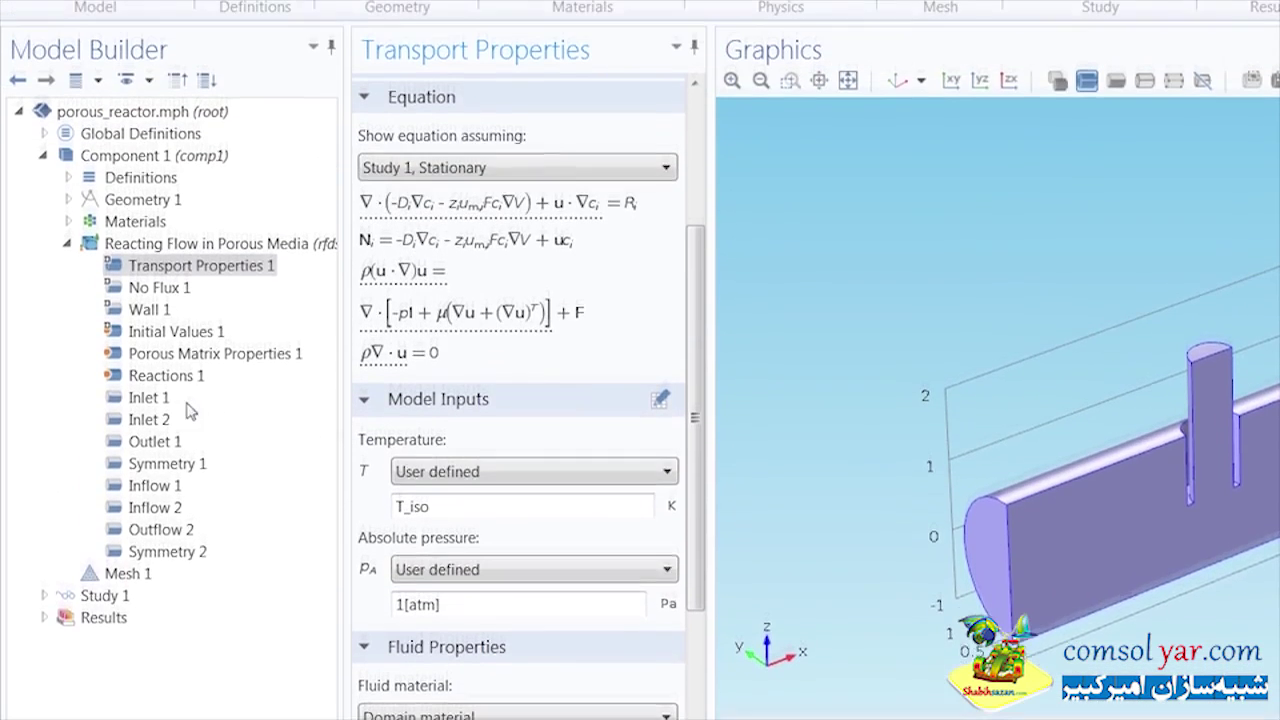
click(155, 396)
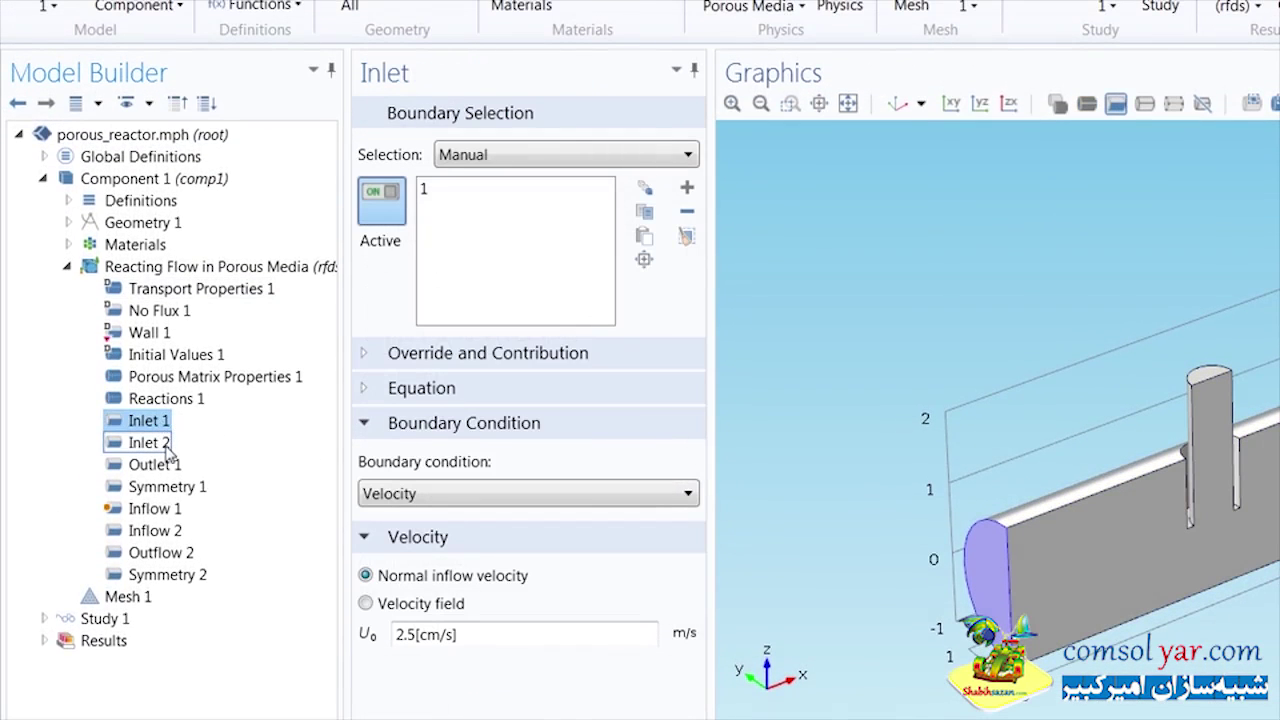
click(166, 422)
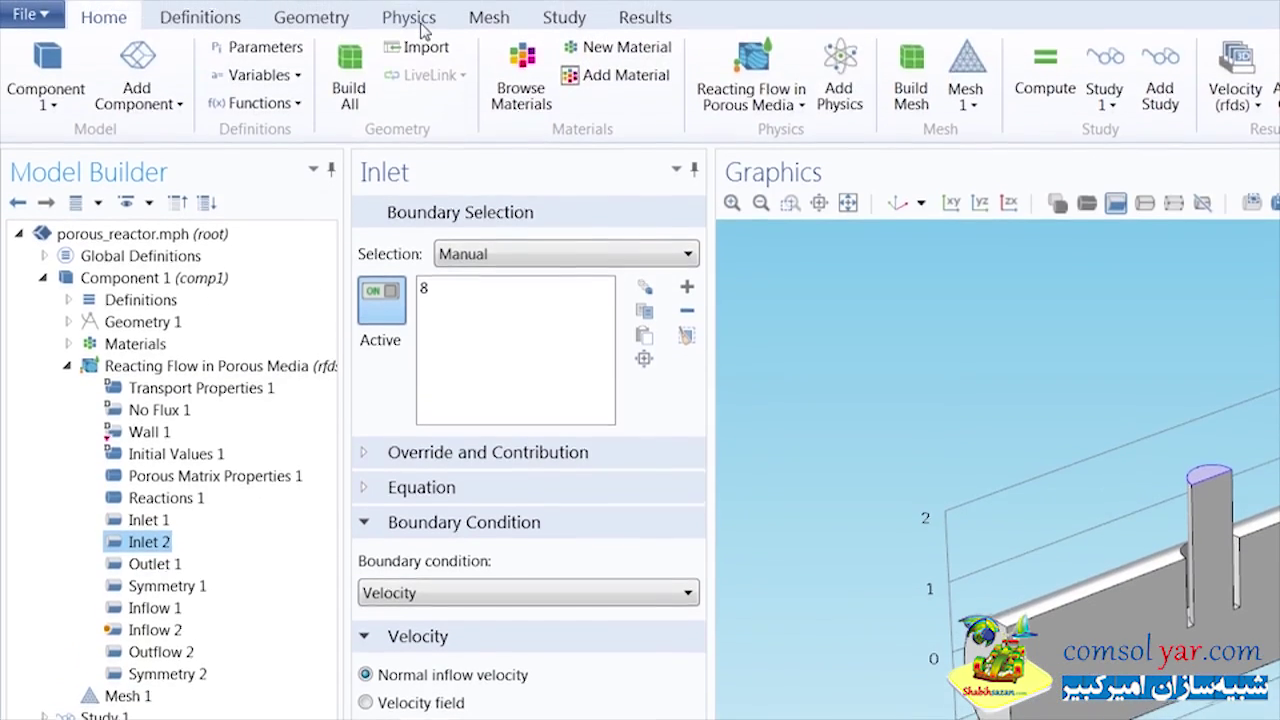
click(420, 26)
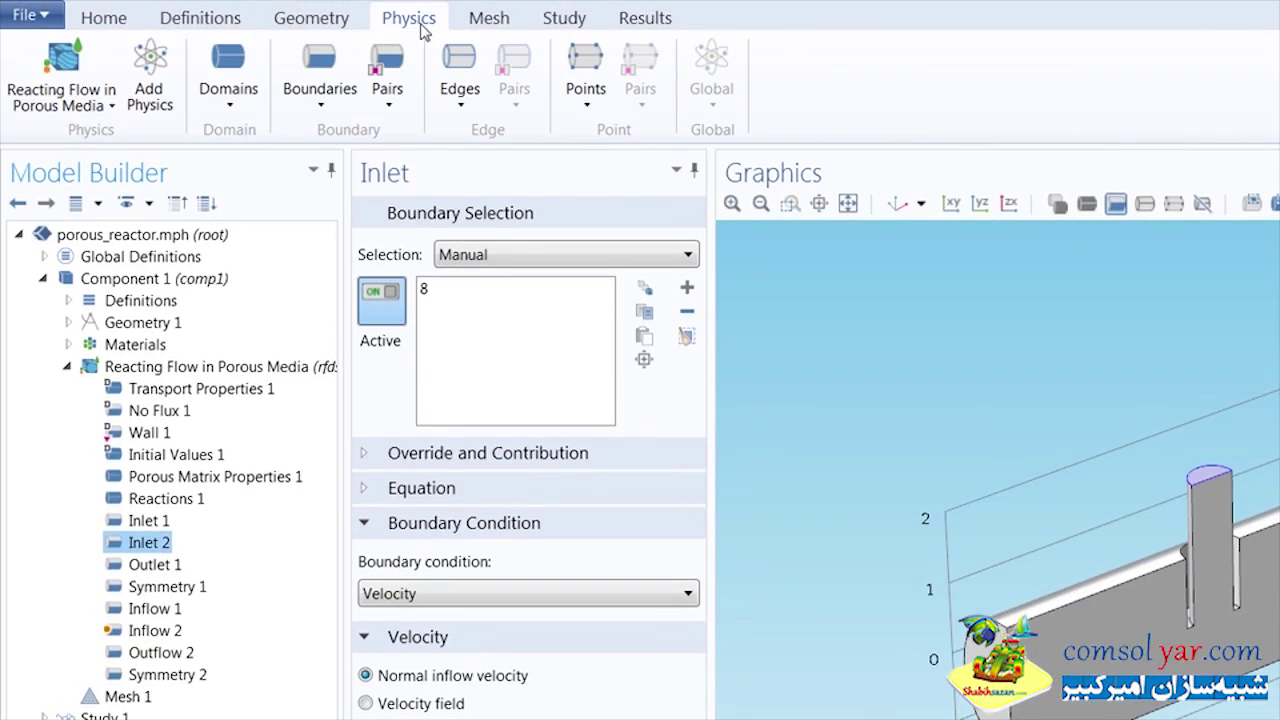
click(331, 101)
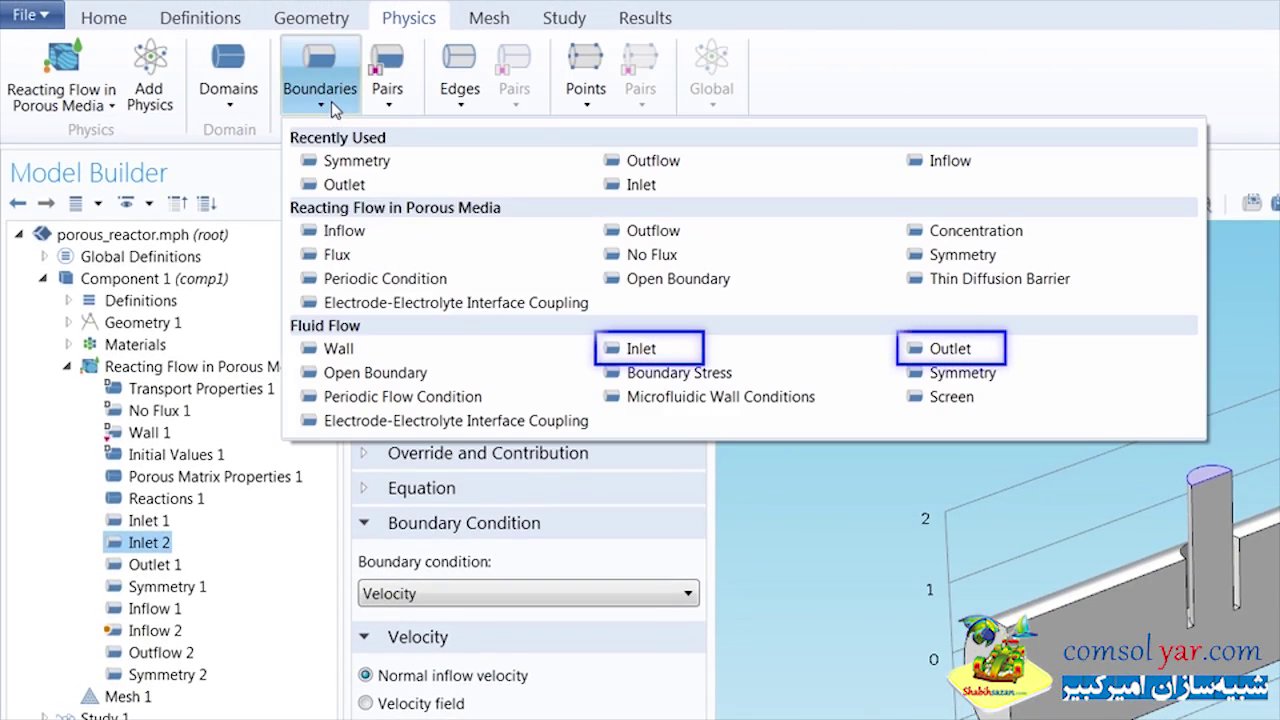
click(337, 114)
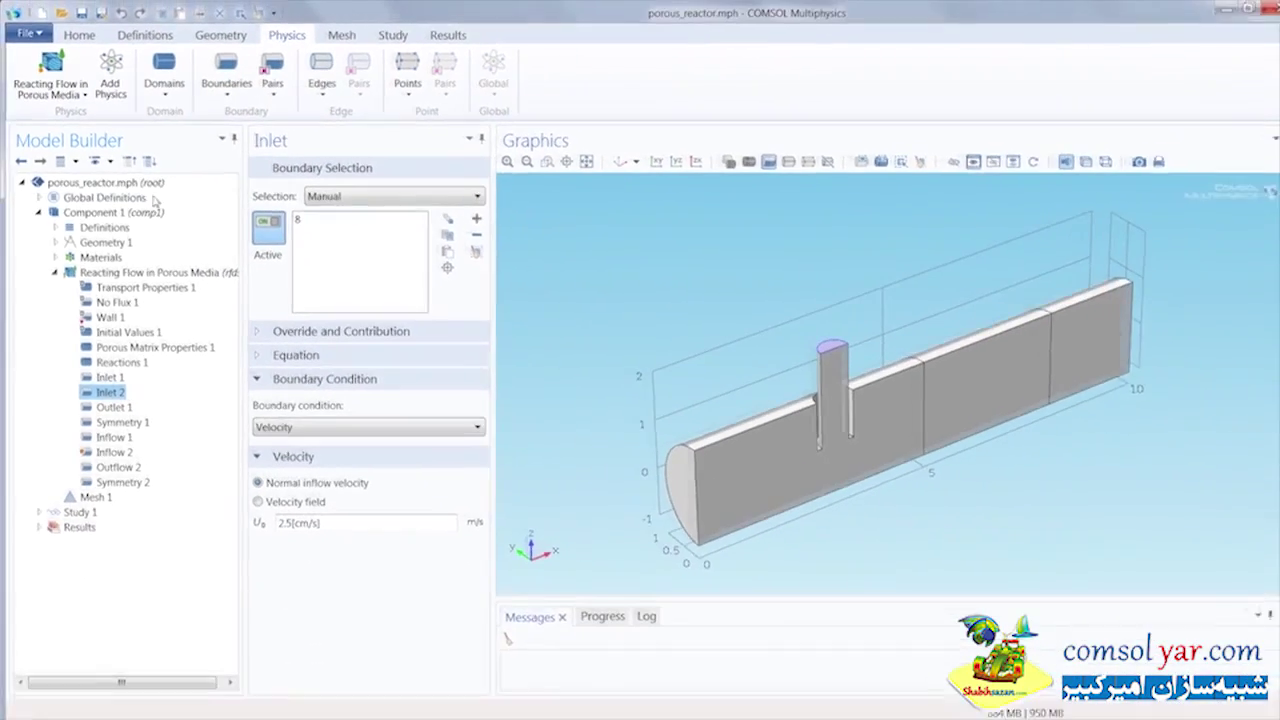
click(88, 283)
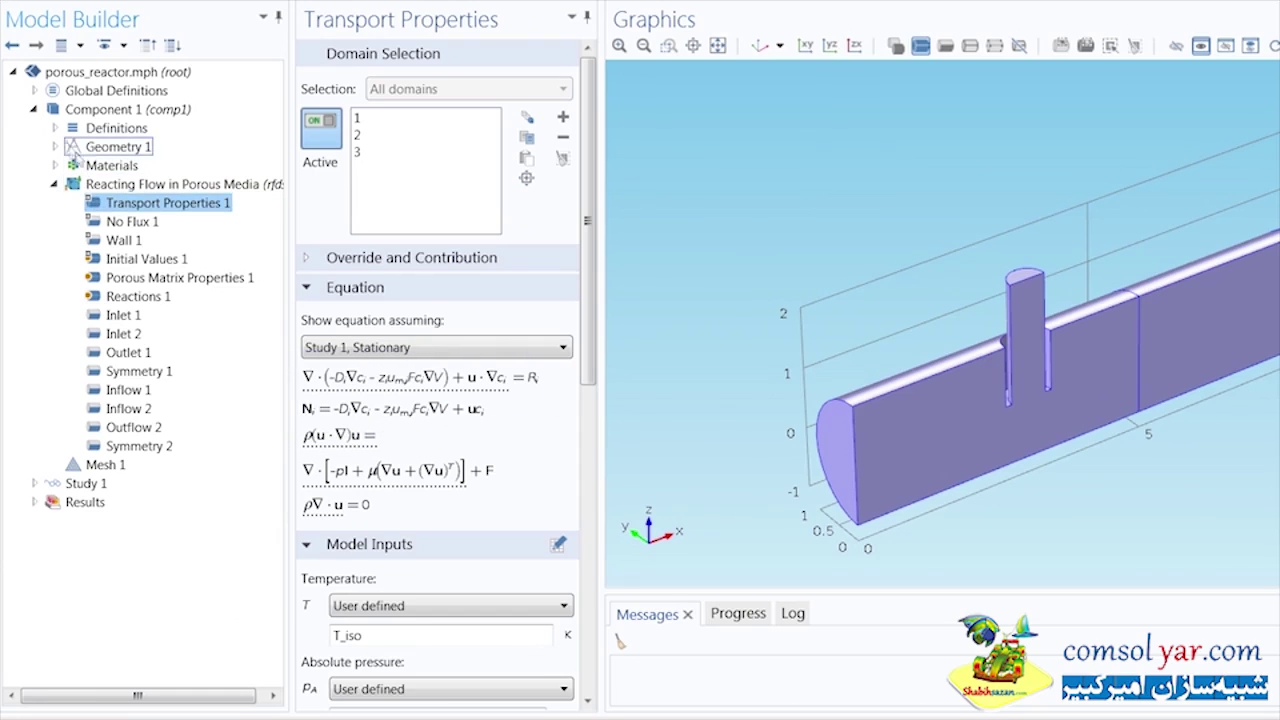
Step: Review Variables 1's rate constant k expression with A and E
click(57, 130)
click(132, 146)
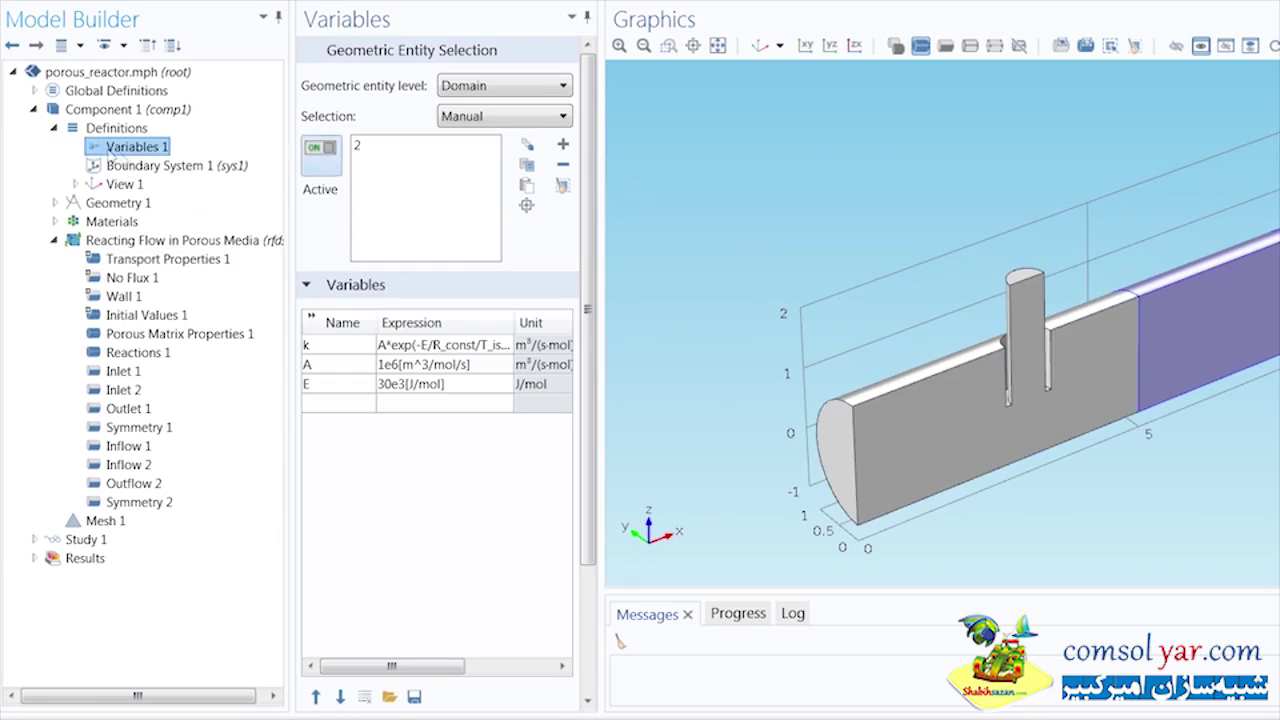
click(336, 345)
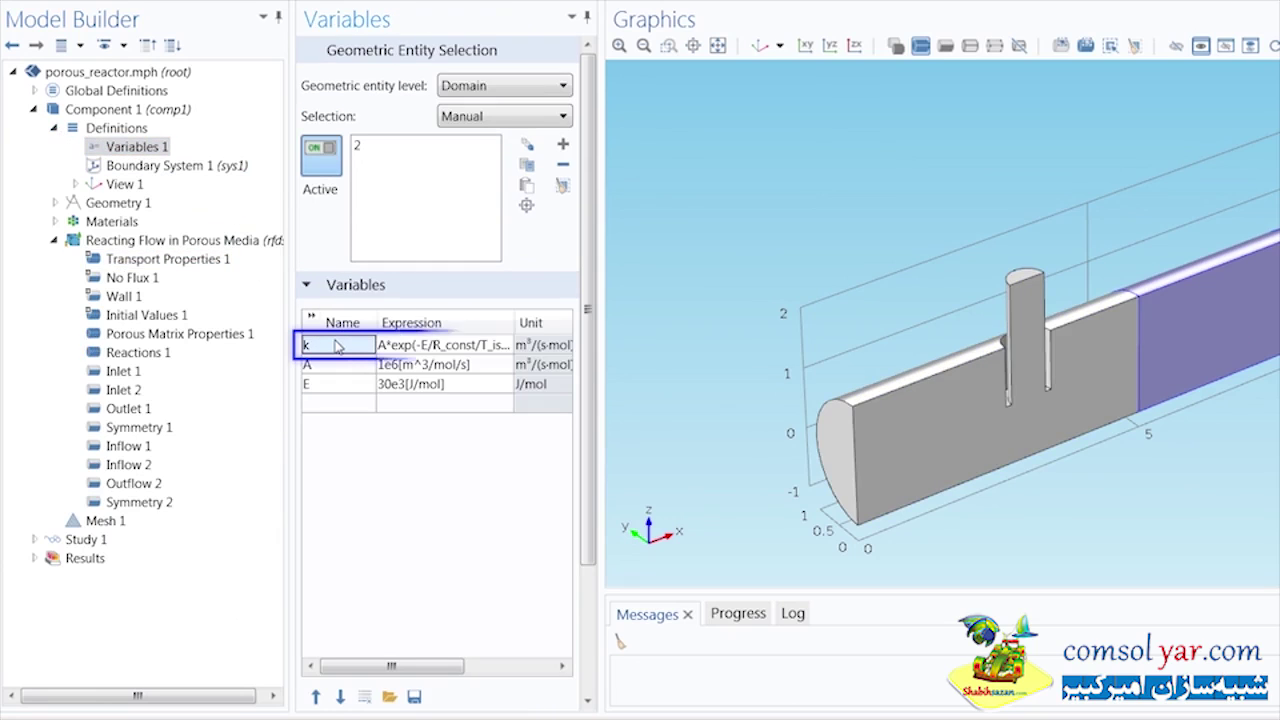
click(56, 129)
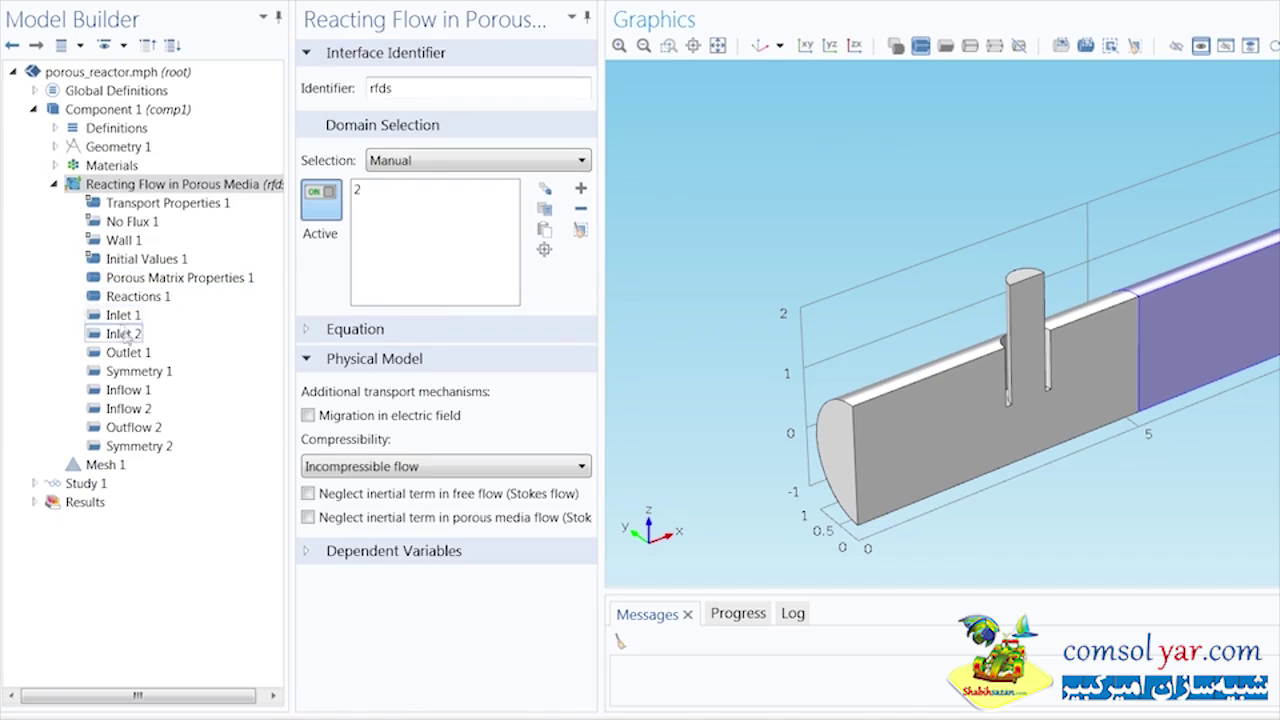
Step: Check Inflow 1 and Inflow 2, then Transport Properties 1's 1e-6 m^2/s diffusion coefficients
click(138, 392)
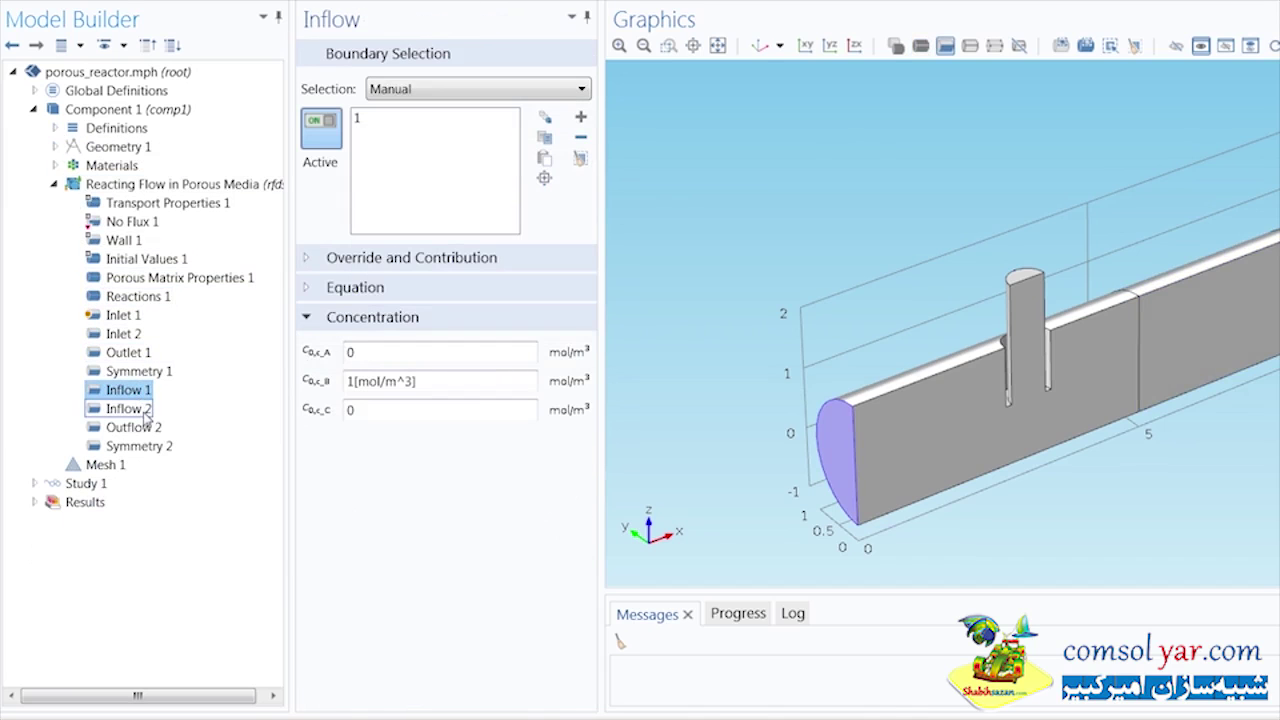
click(140, 410)
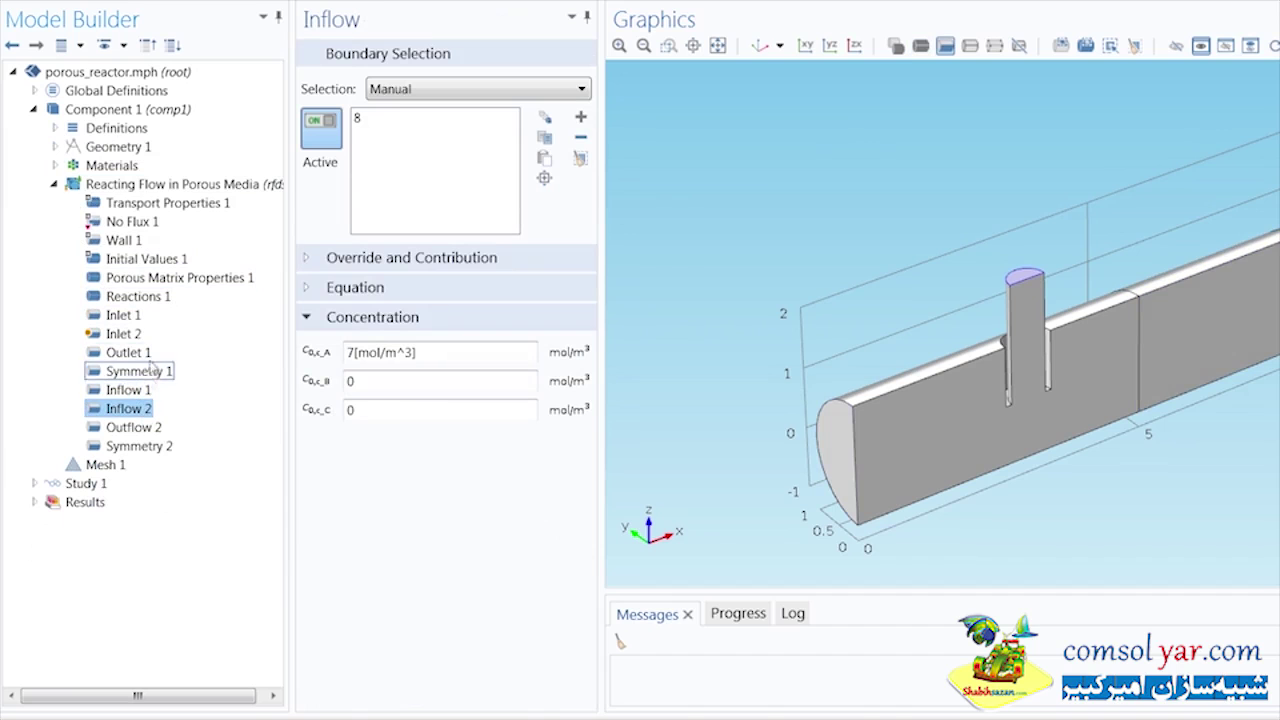
click(102, 207)
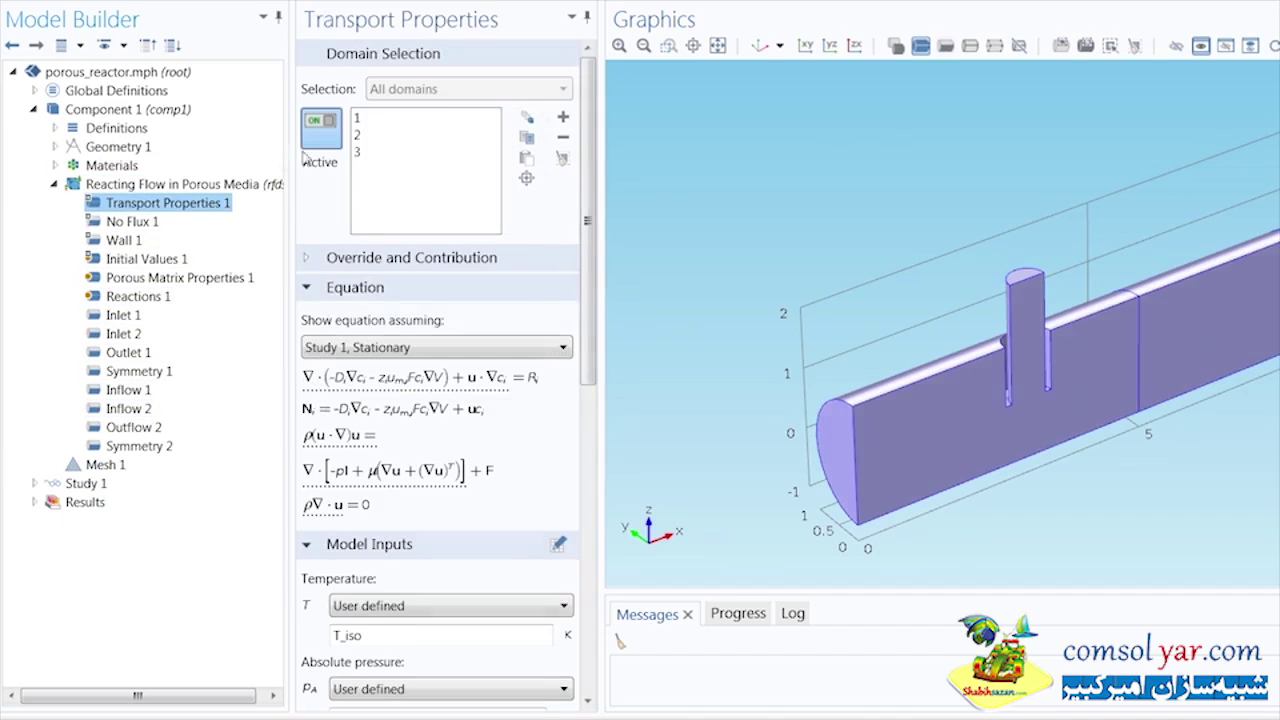
drag(588, 135, 600, 508)
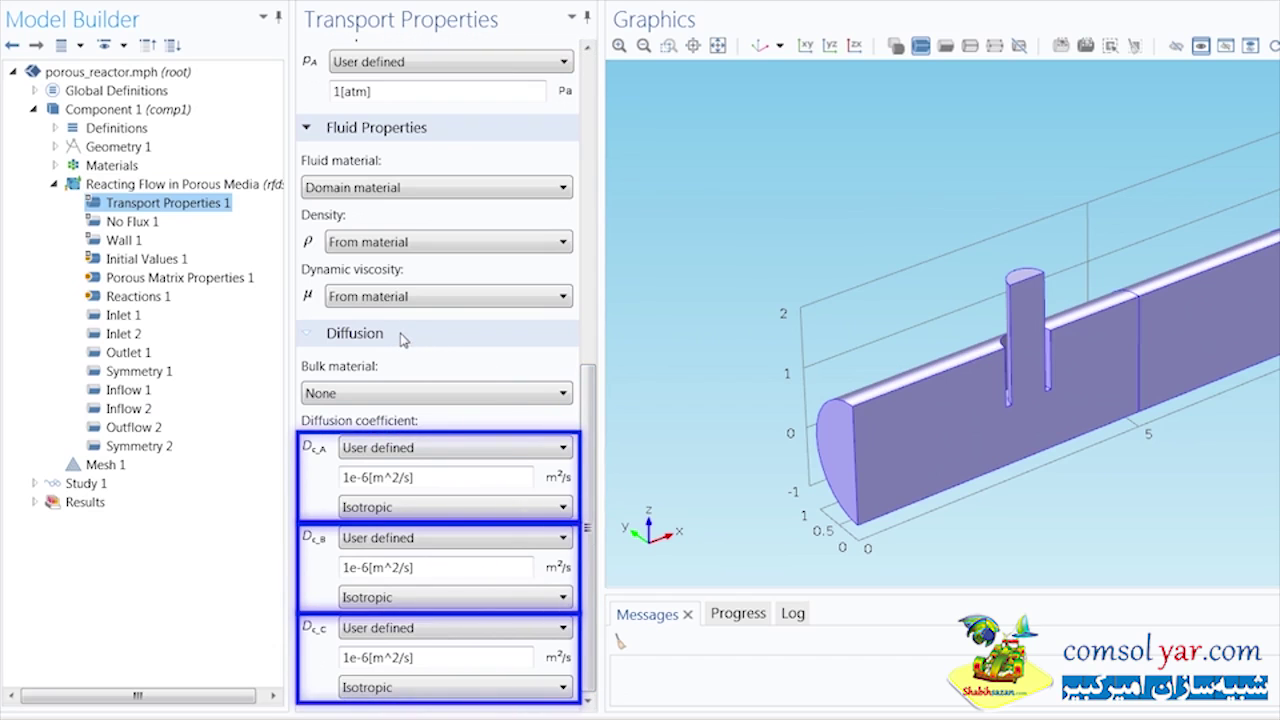
Step: Show Porous Matrix Properties 1 equations, porosity 0.3 and permeability 1e-9[m^2]
click(124, 280)
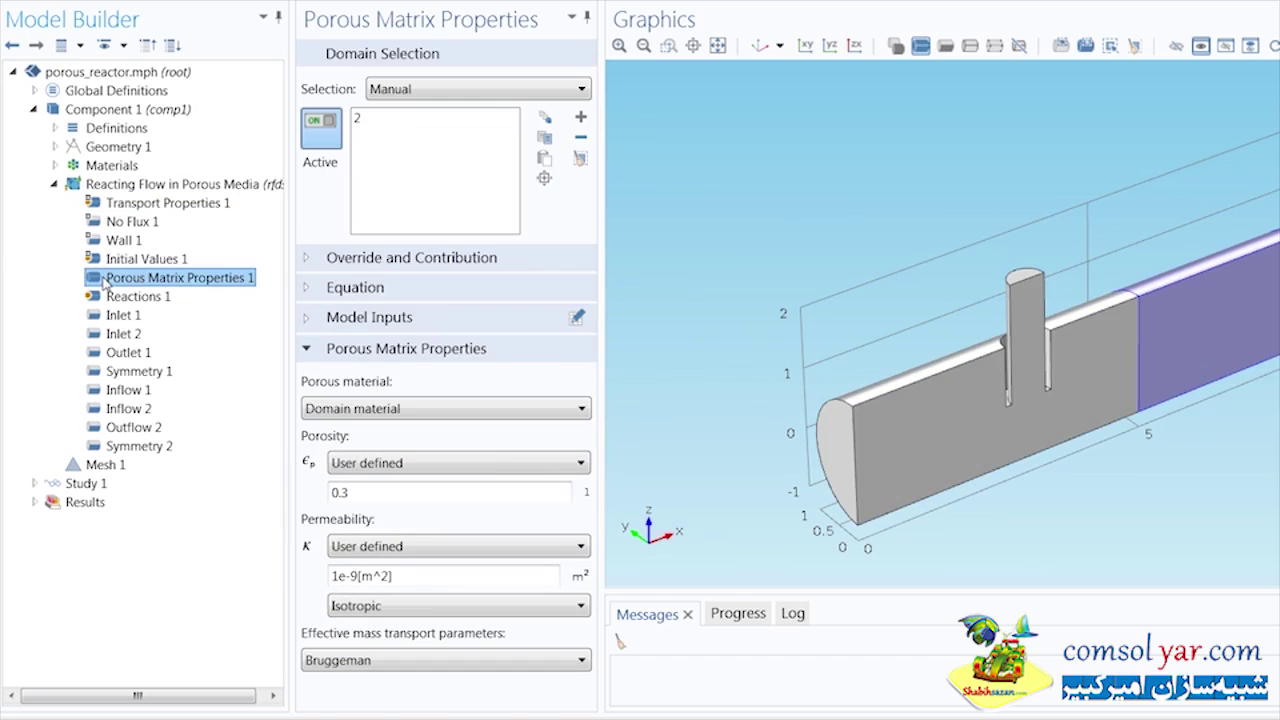
click(307, 288)
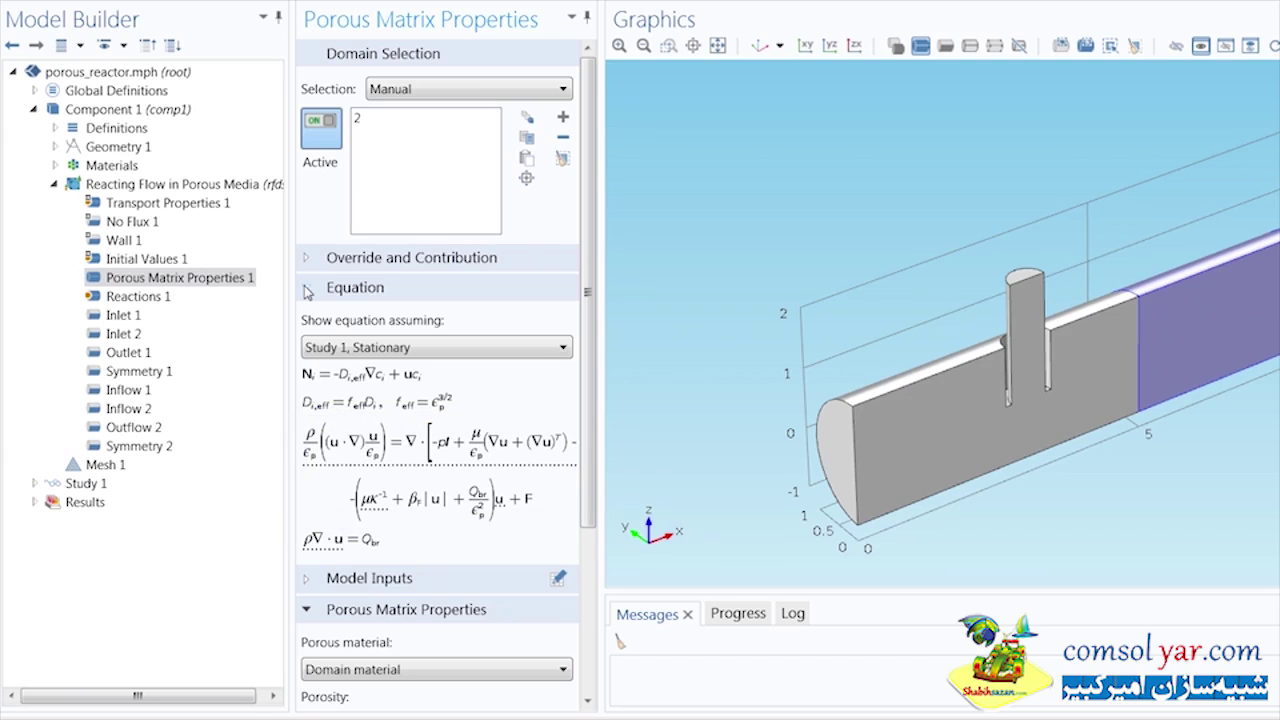
scroll(305, 290, down, 5)
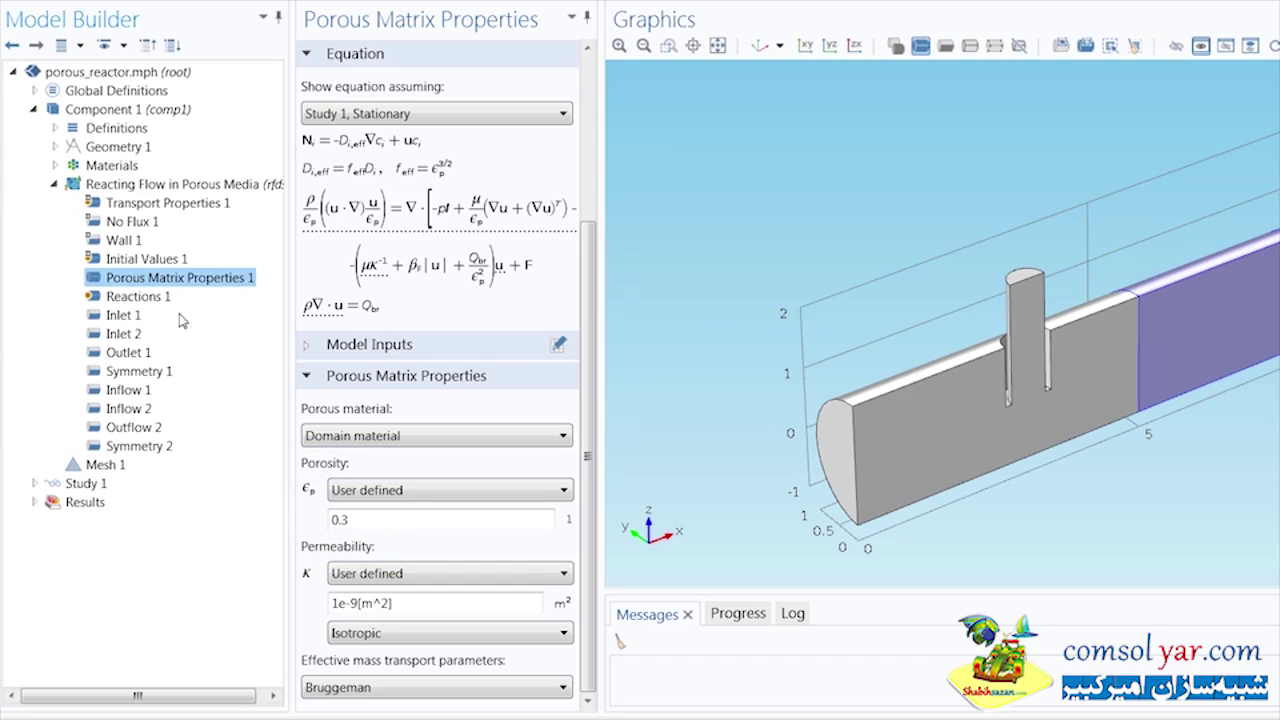
Step: Review Reactions 1's rate R = -k*c_A*c_B, then collapse Reacting Flow in Porous Media
click(115, 298)
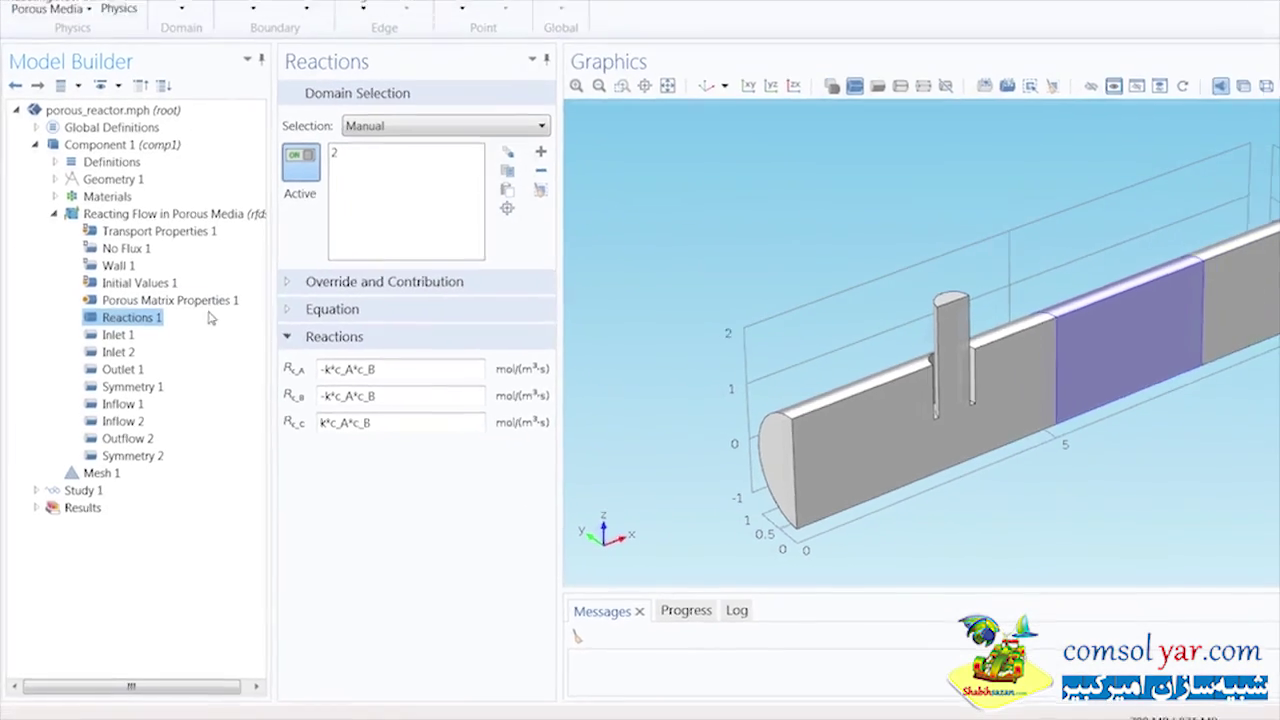
click(58, 188)
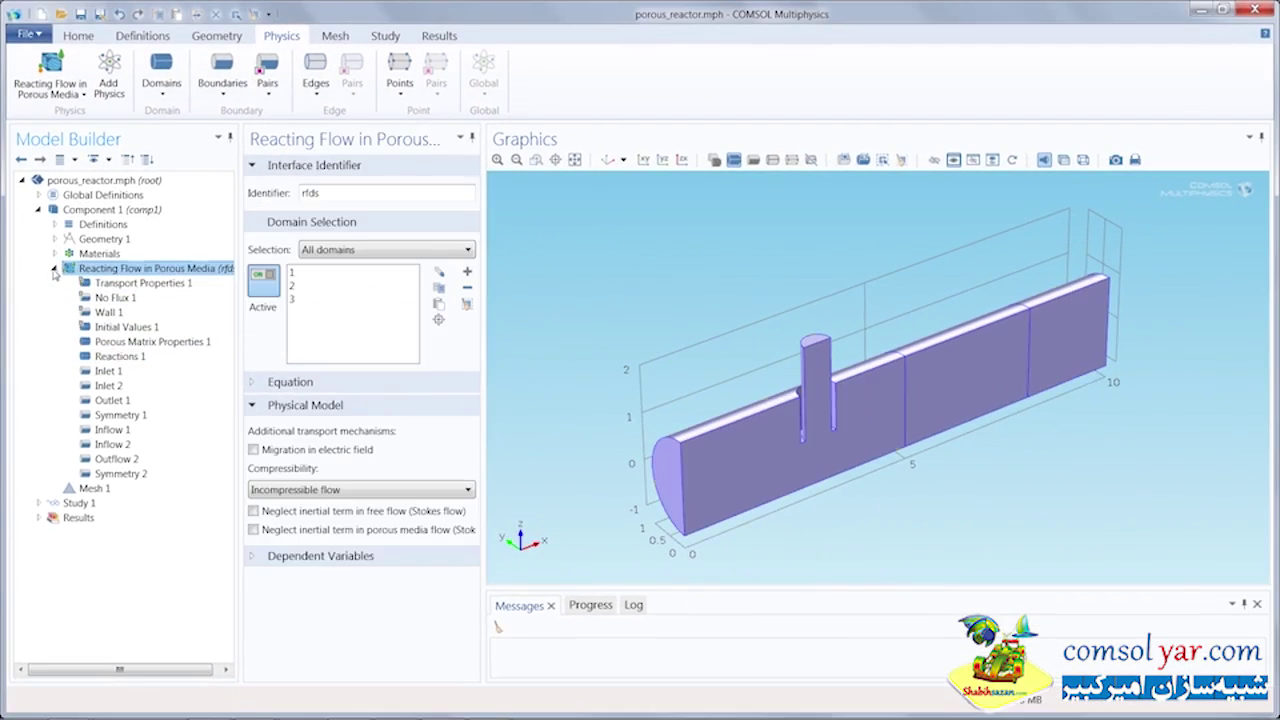
click(54, 268)
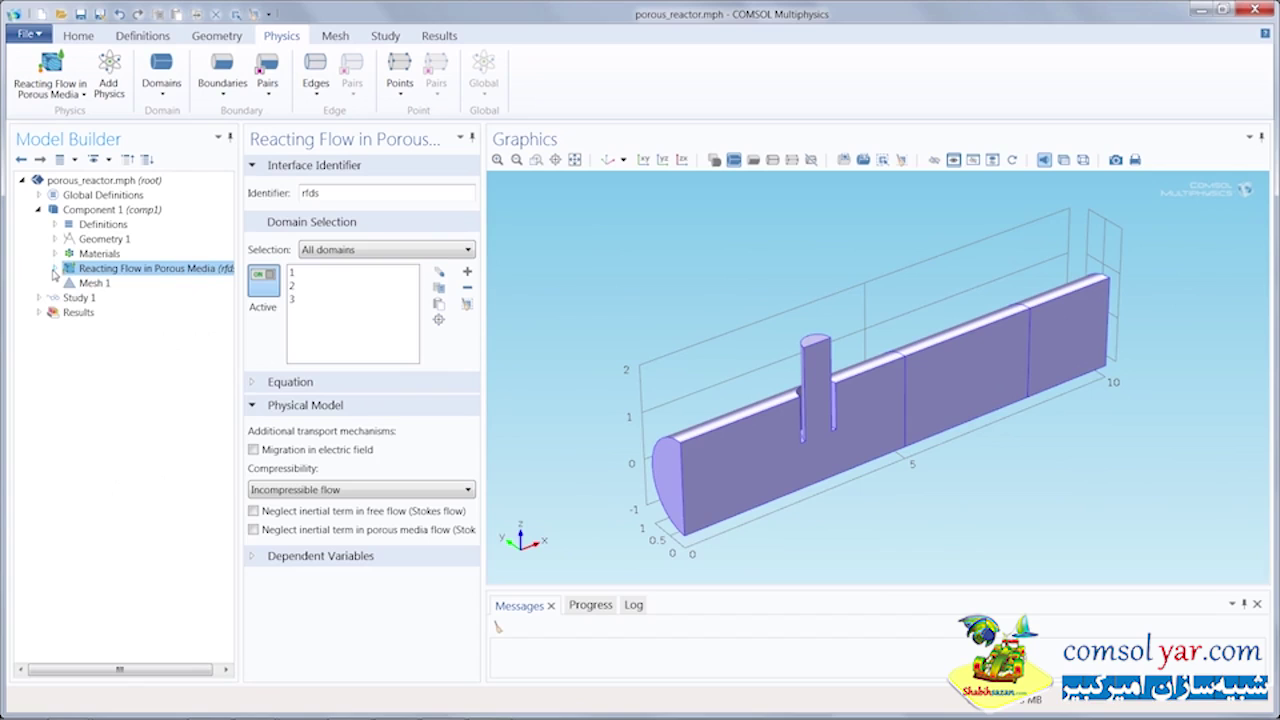
Step: Switch Mesh 1 to a user-controlled sequence and inspect its Size 1 and Size 2 nodes
click(69, 285)
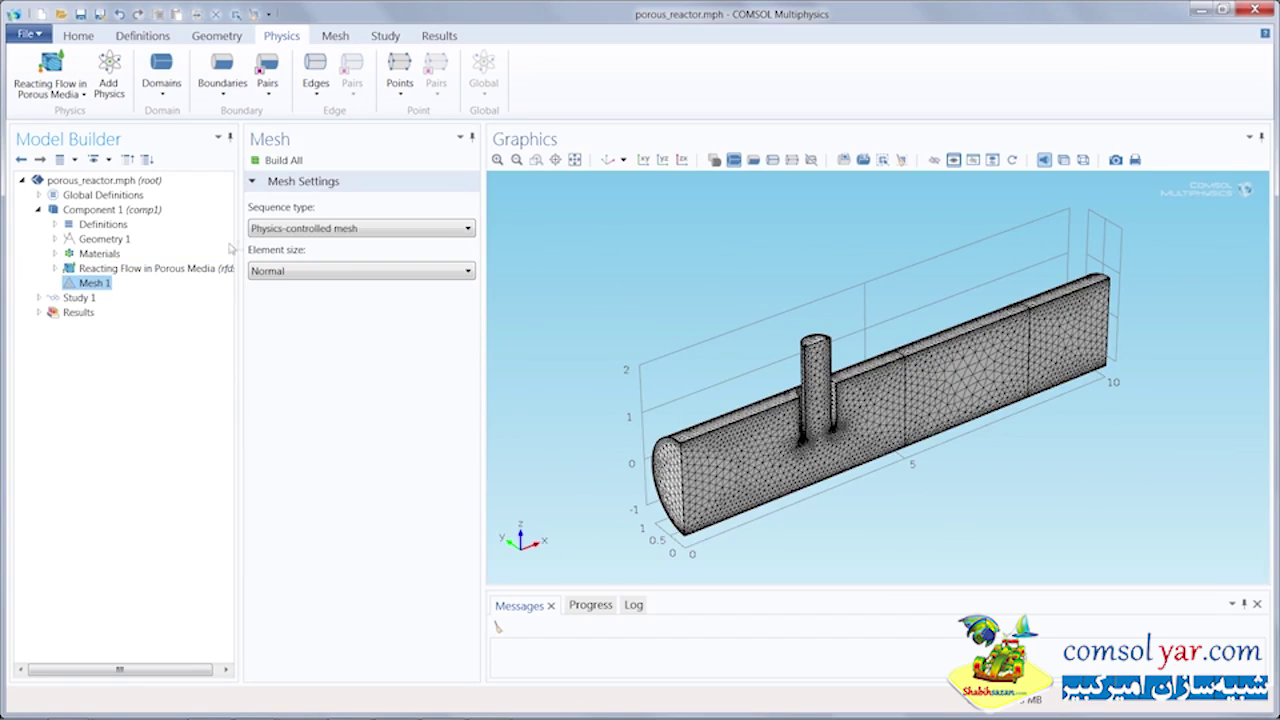
click(264, 231)
click(265, 245)
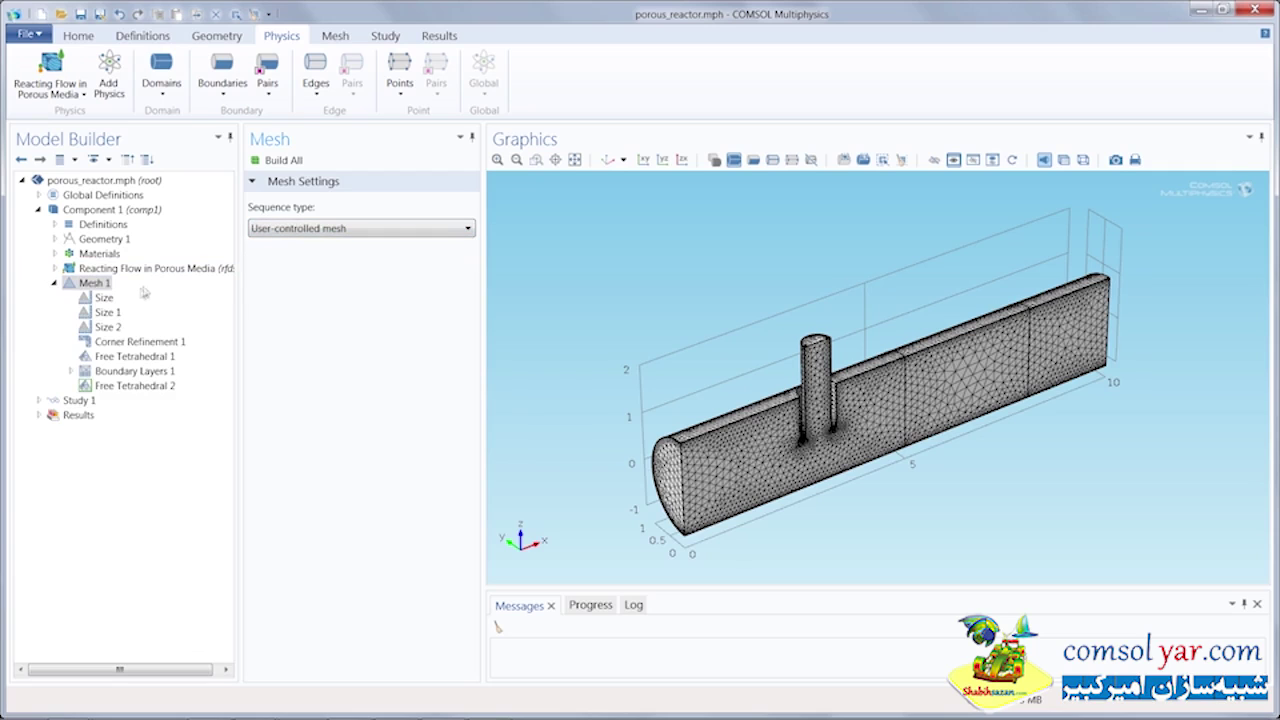
click(106, 313)
click(107, 327)
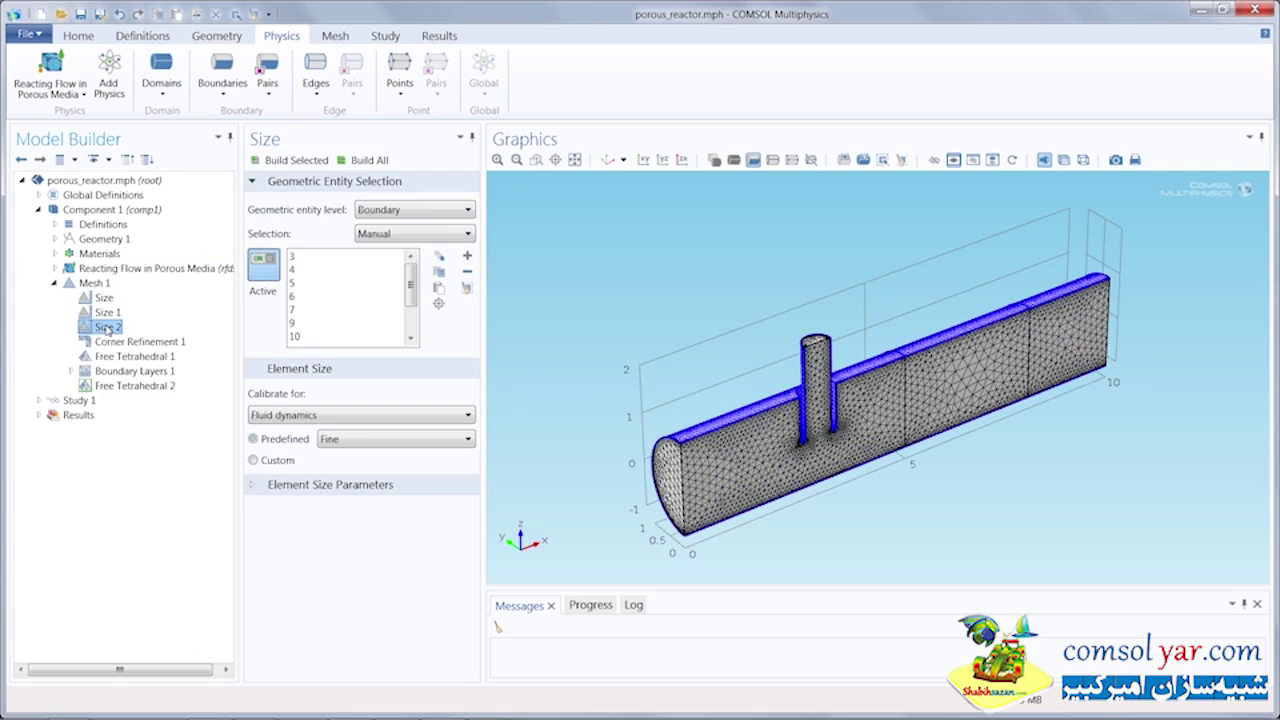
Step: Zoom into the mesh at the reactor end cap, then return to the full view
click(536, 160)
drag(649, 417, 741, 462)
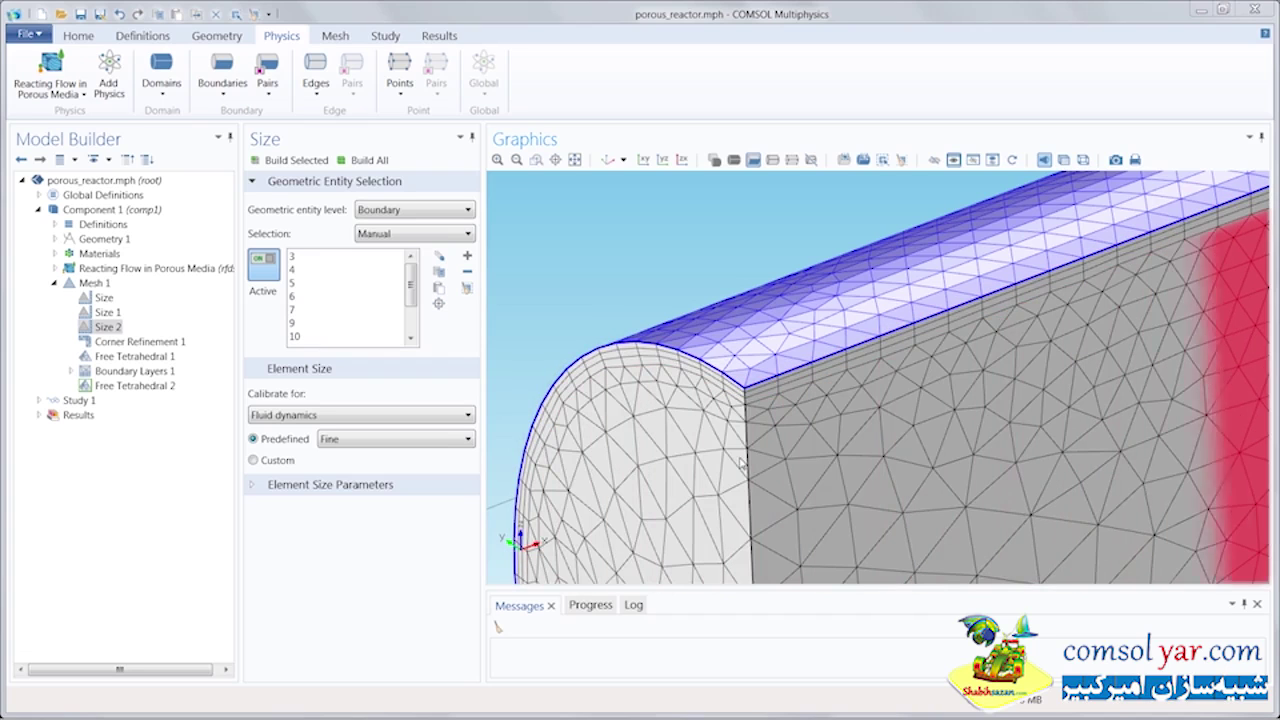
click(607, 160)
click(55, 283)
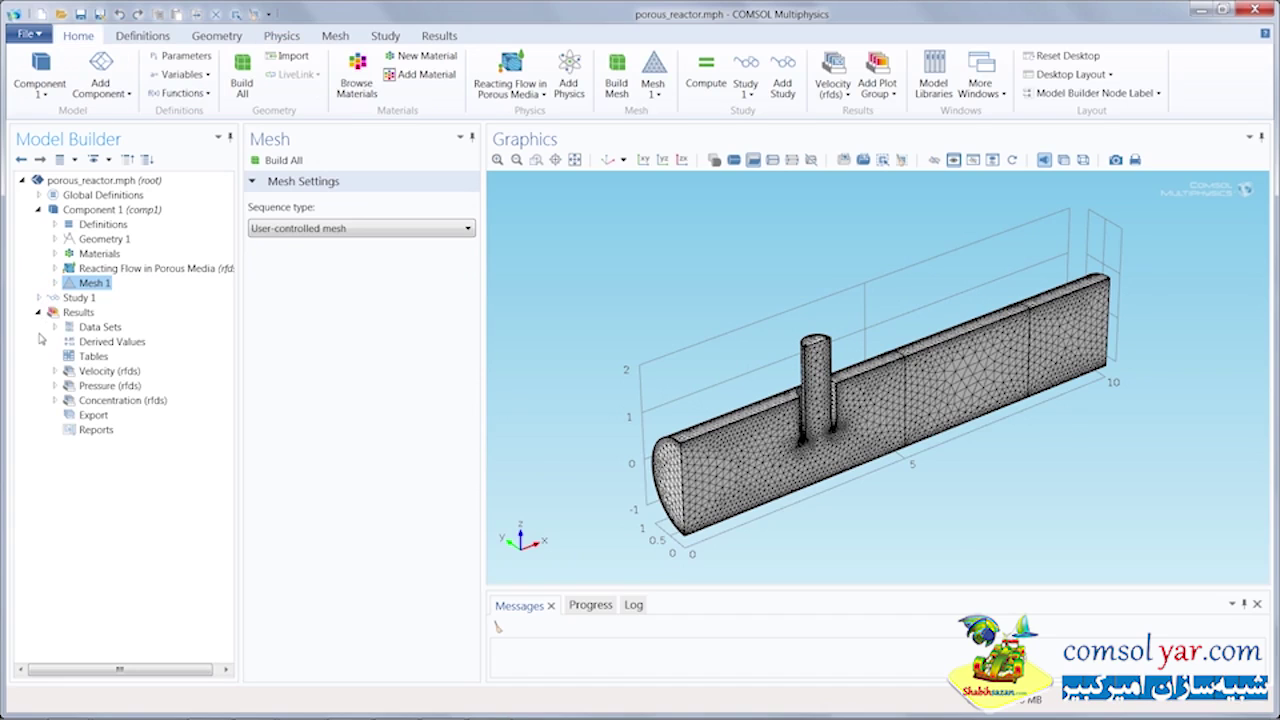
Step: Display the velocity slice, pressure contour and concentration surface plots, ending on velocity
click(68, 371)
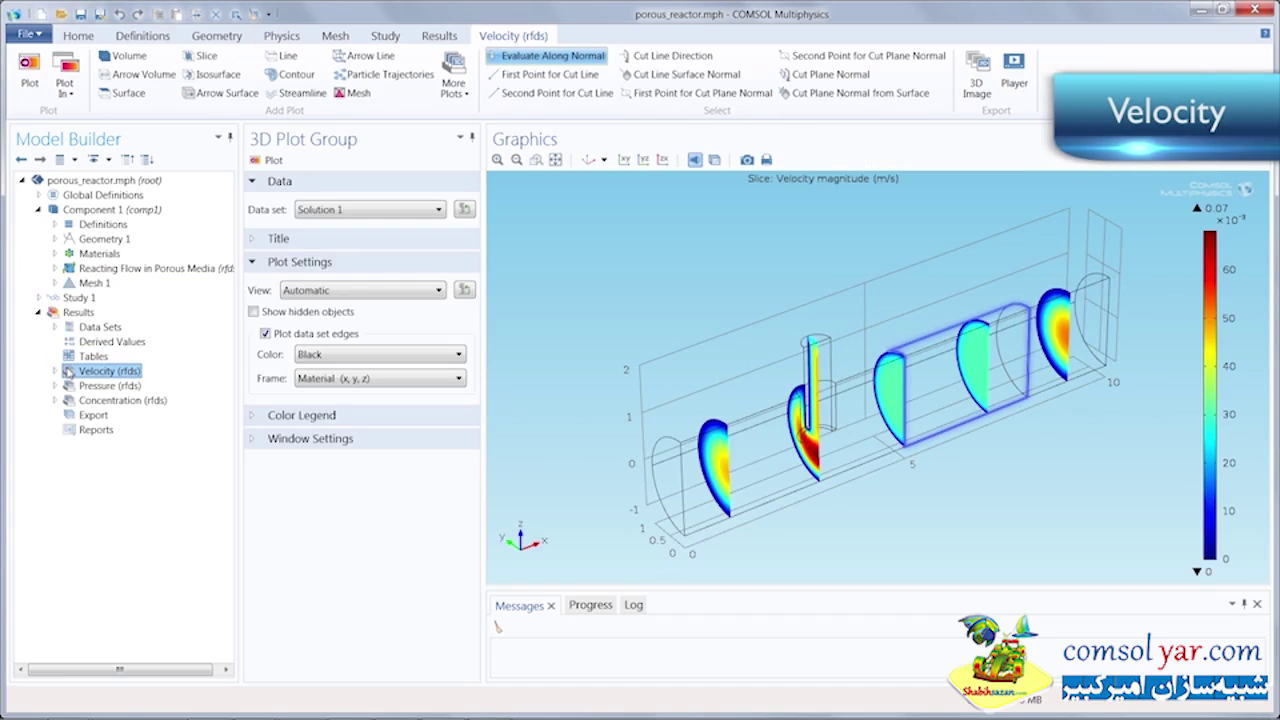
click(66, 386)
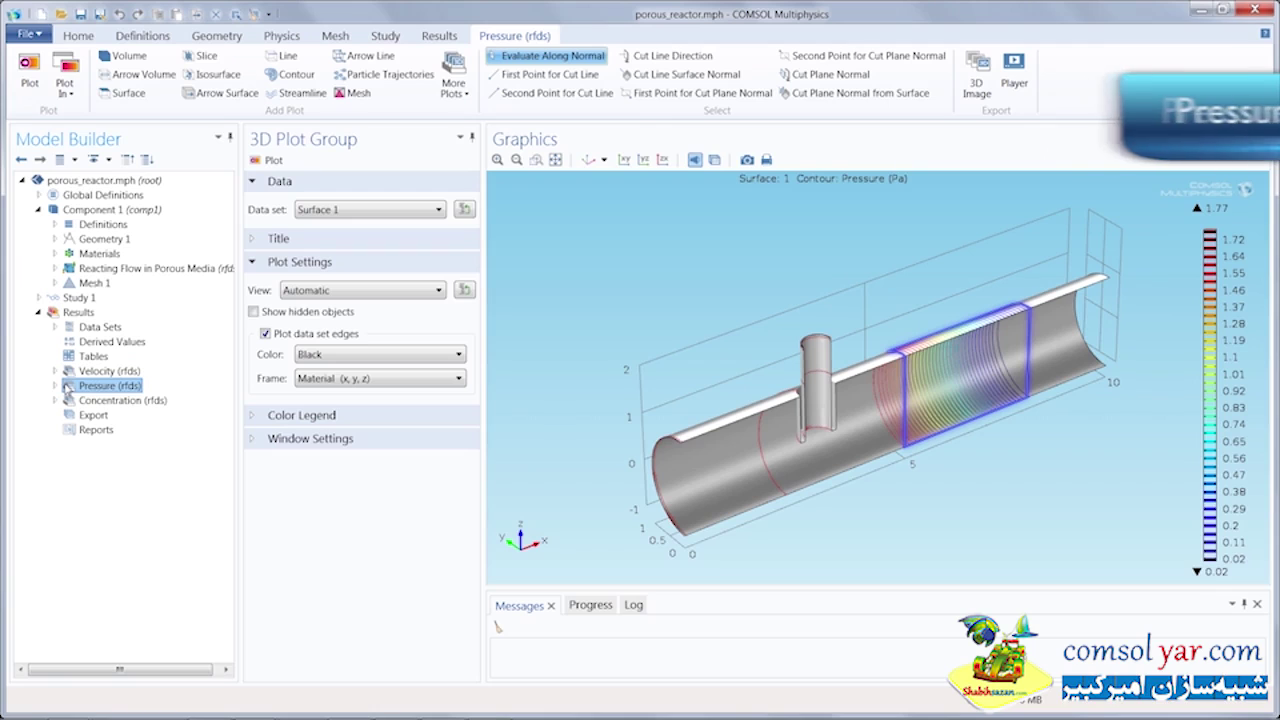
click(69, 401)
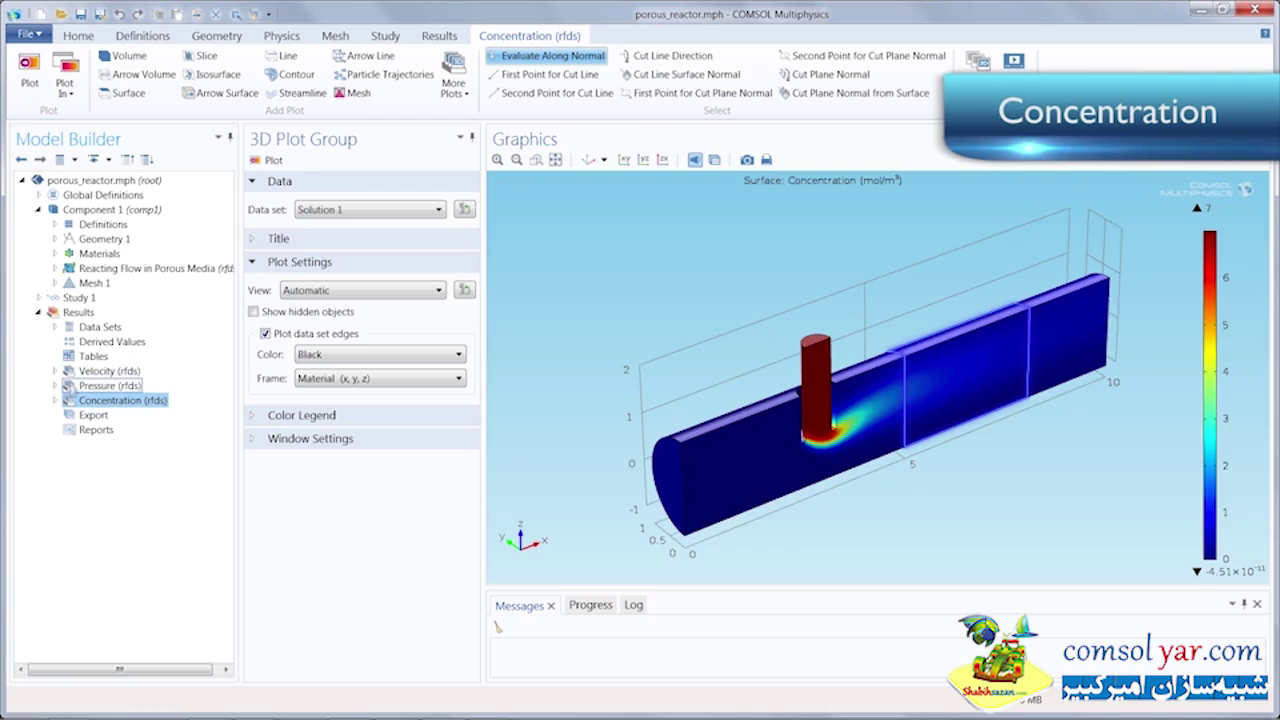
click(69, 372)
Step: Add a Surface plot of velocity magnitude rfds.U to the Velocity group and draw it
right_click(70, 374)
scroll(165, 175, down, 1)
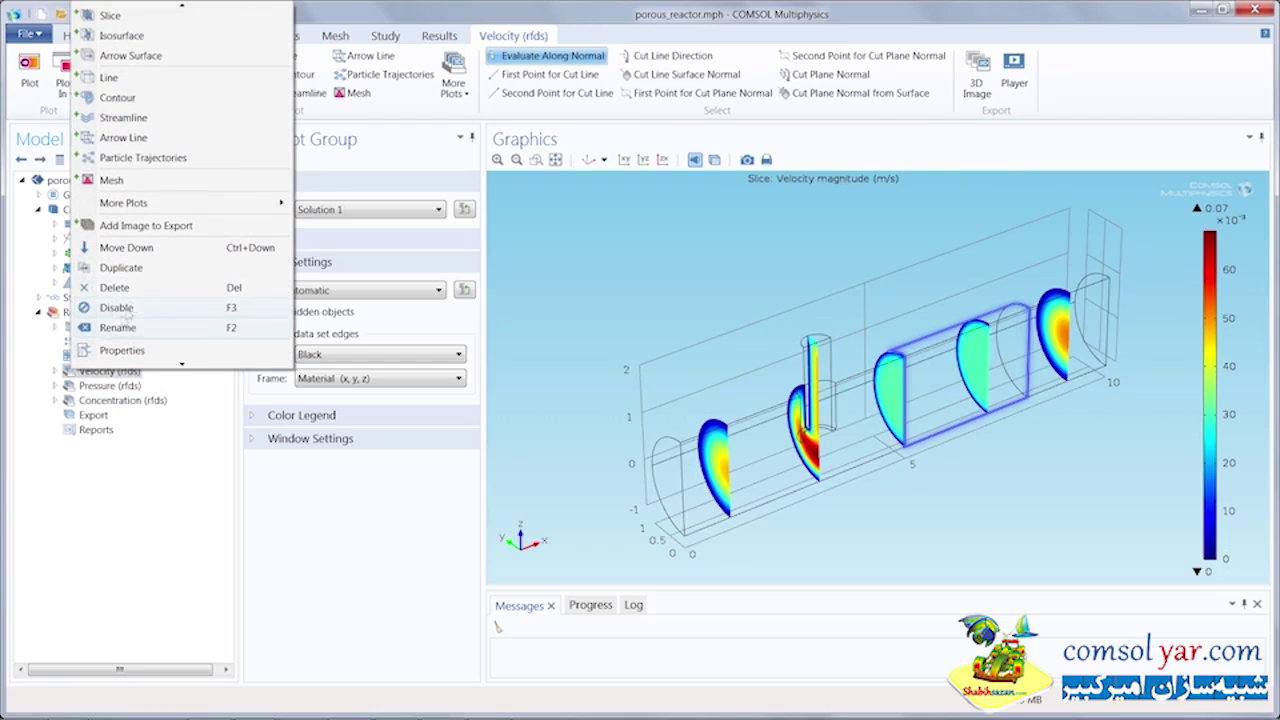
scroll(165, 190, up, 2)
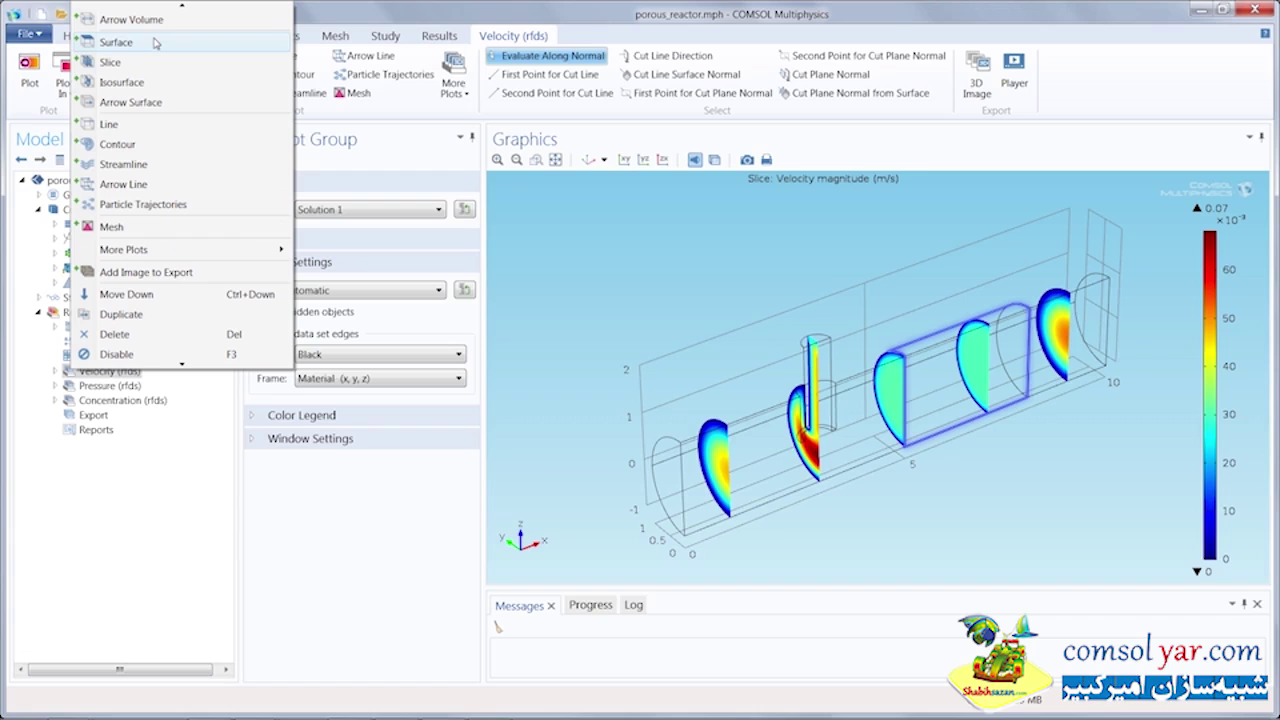
click(155, 43)
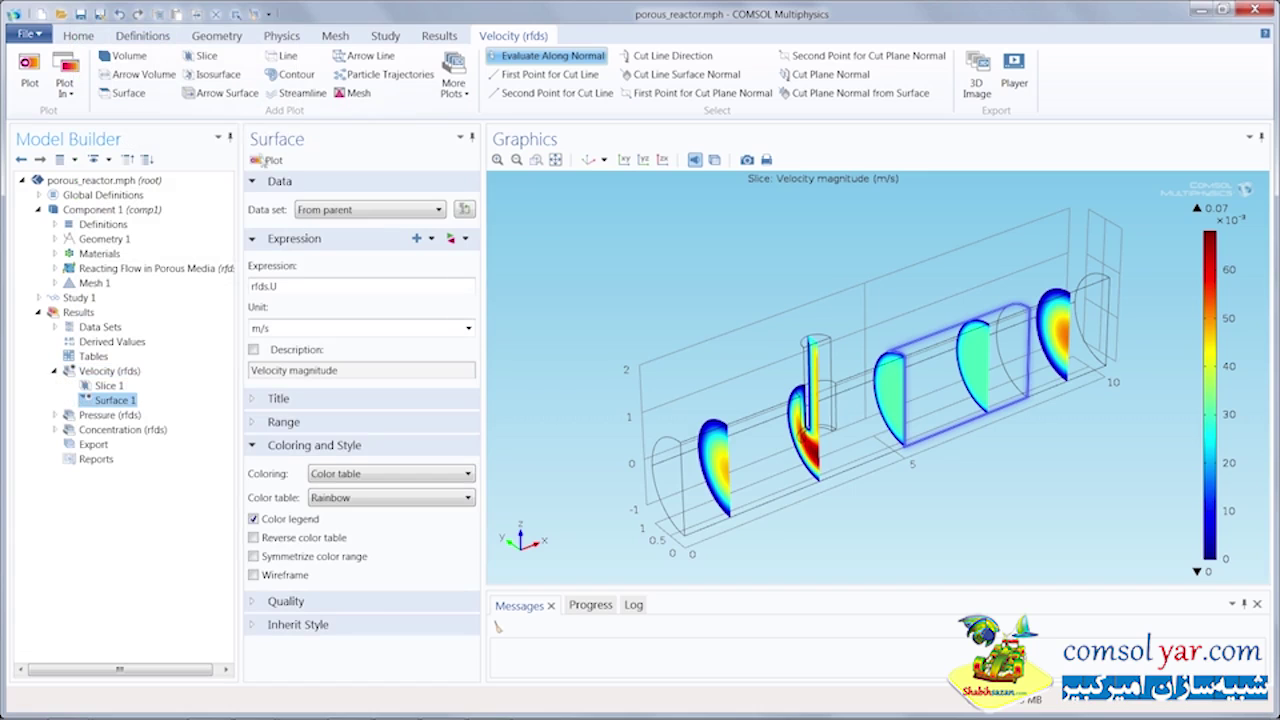
click(268, 160)
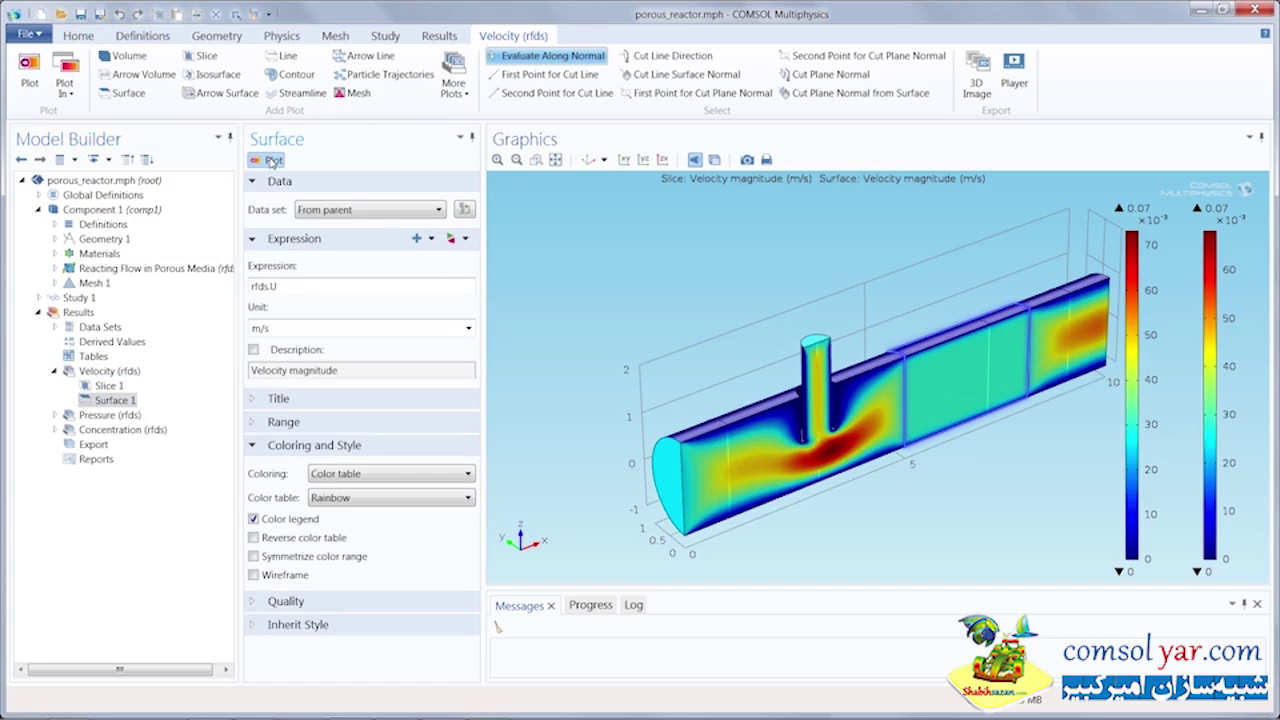
Step: Duplicate the Concentration (rfds) plot group twice
click(80, 430)
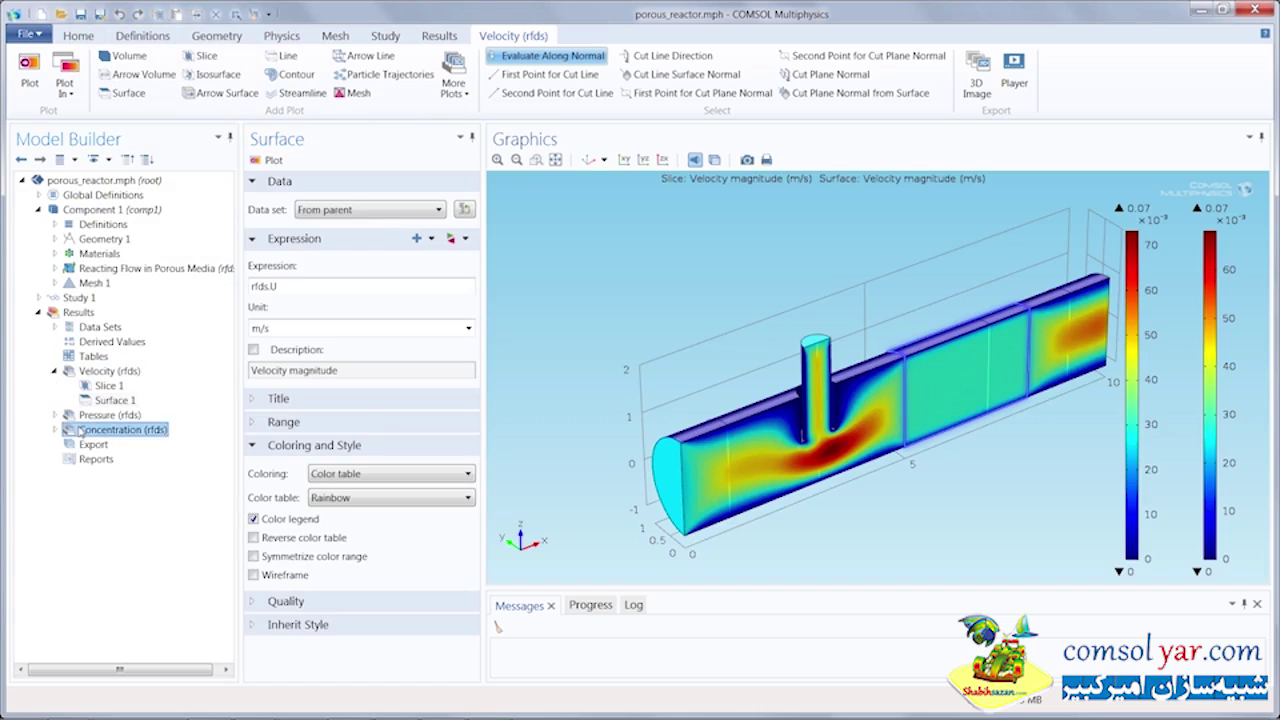
right_click(80, 430)
click(147, 311)
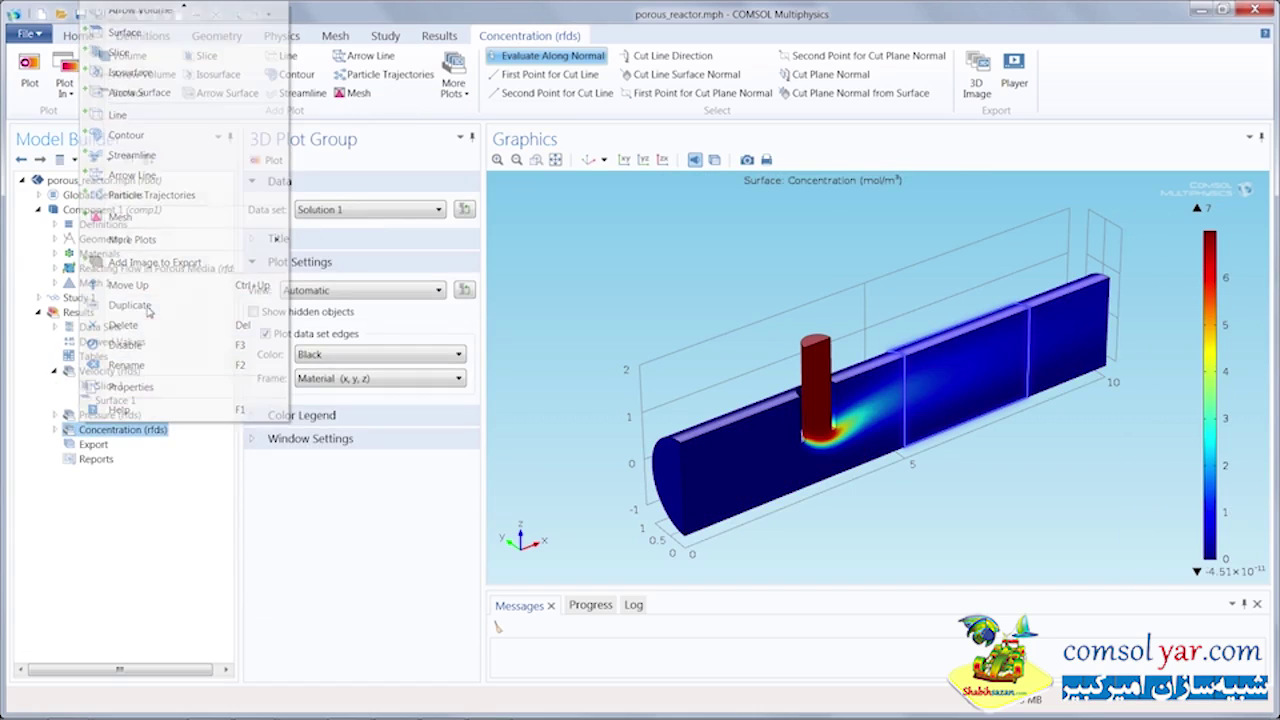
click(80, 430)
right_click(79, 431)
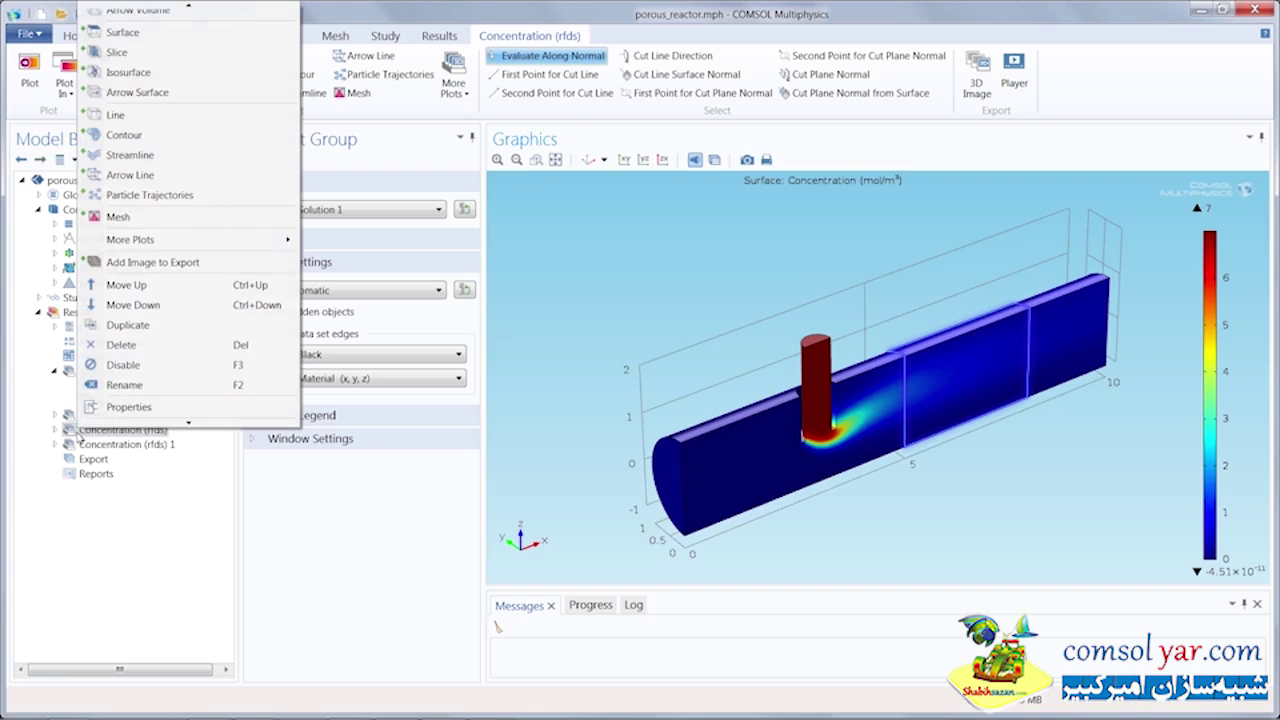
click(140, 305)
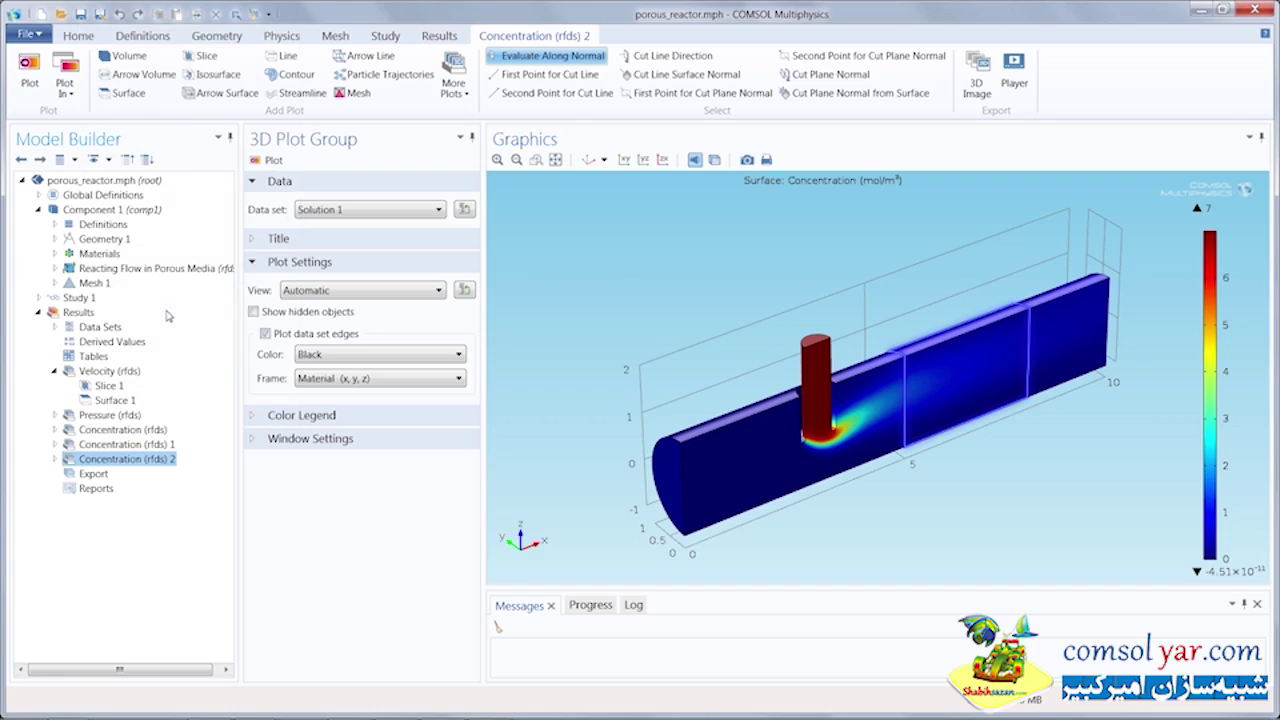
Step: Set Concentration (rfds) 1's surface expression to c_B and replot
click(54, 444)
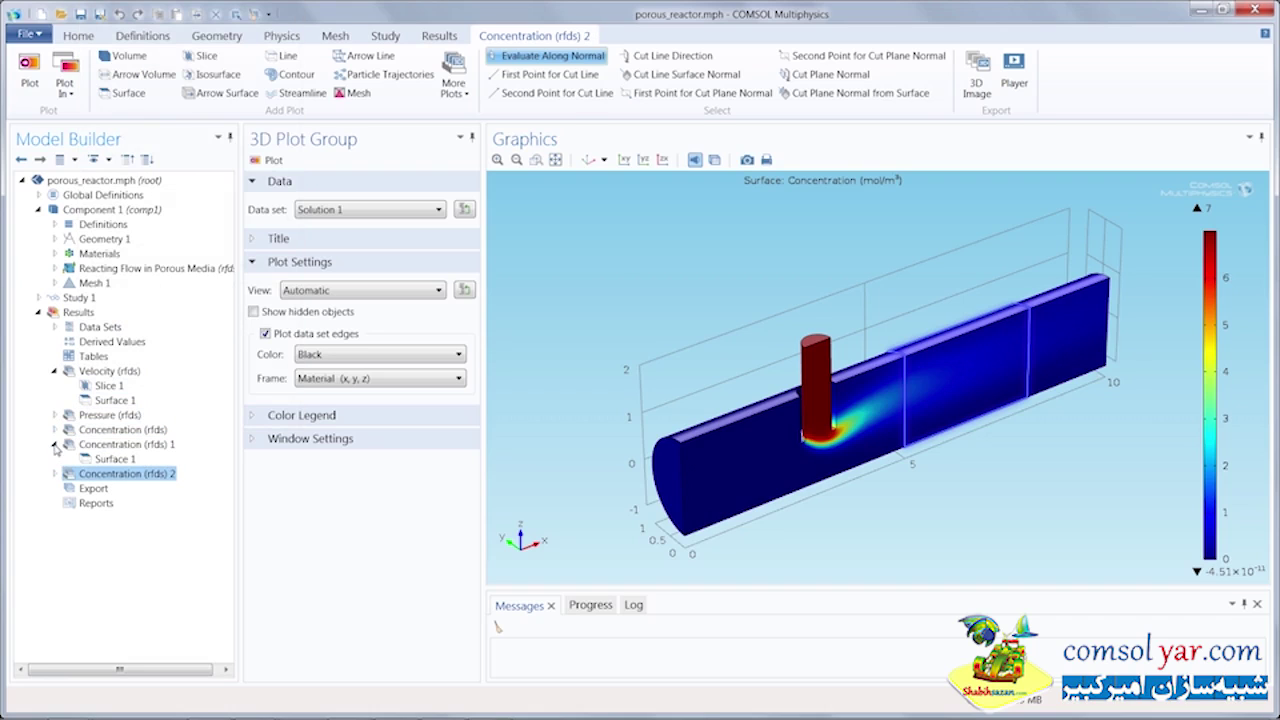
click(112, 459)
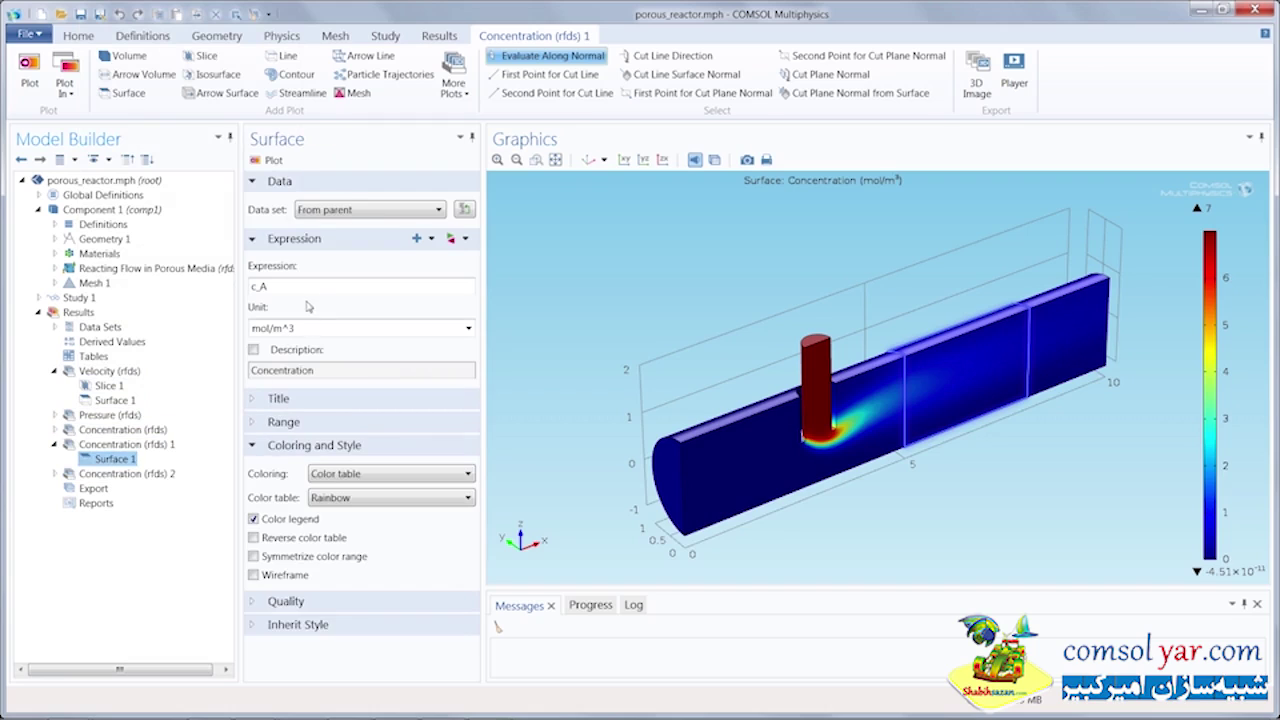
click(314, 290)
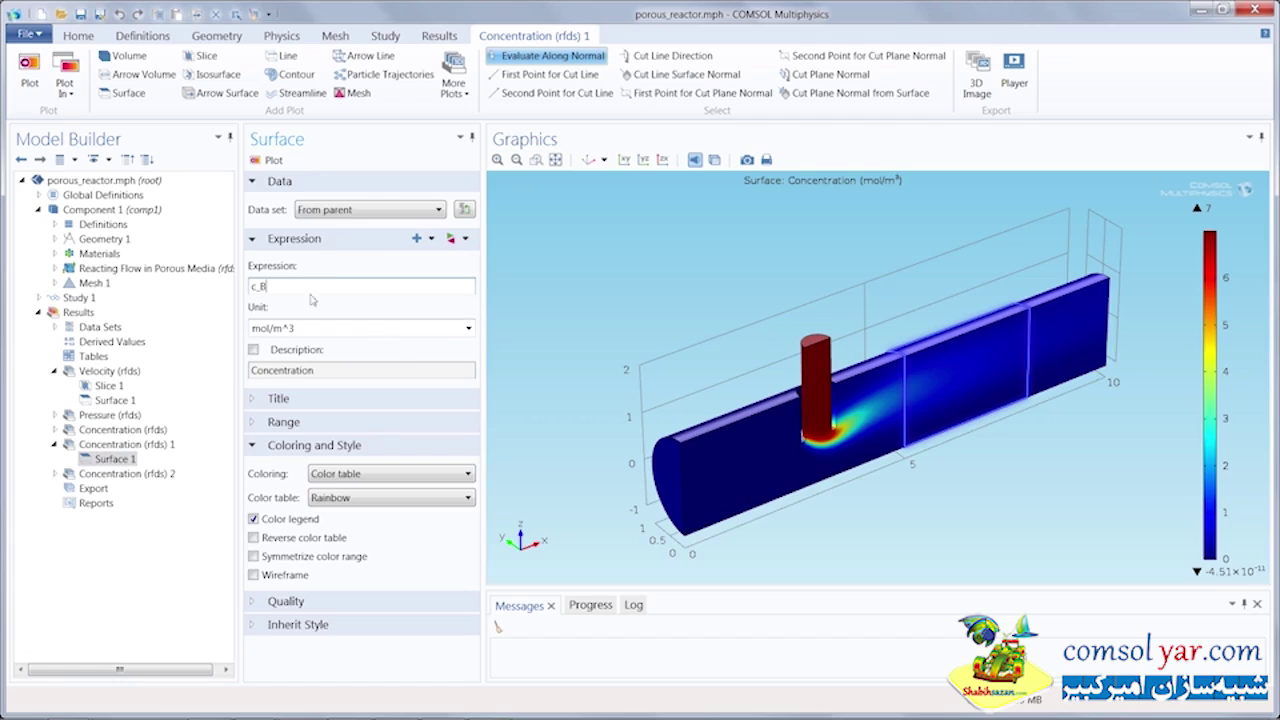
click(271, 160)
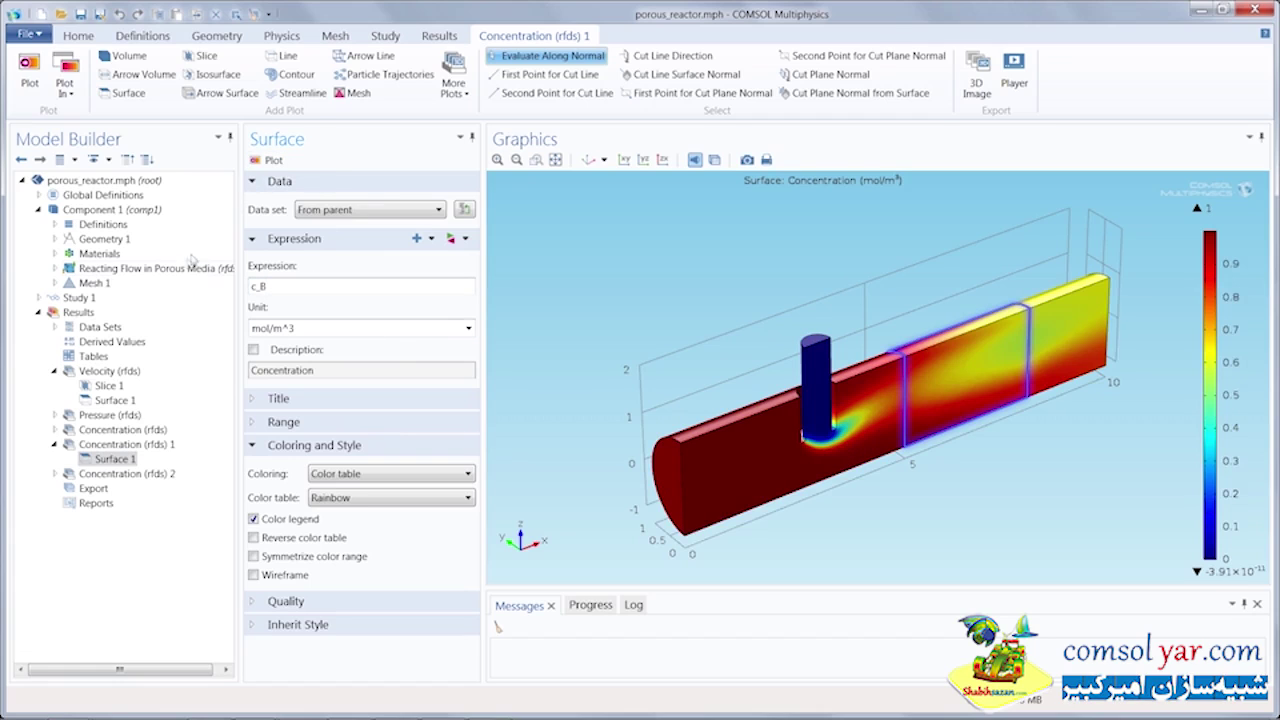
Step: Set Concentration (rfds) 2's surface expression to c_C and replot
click(56, 474)
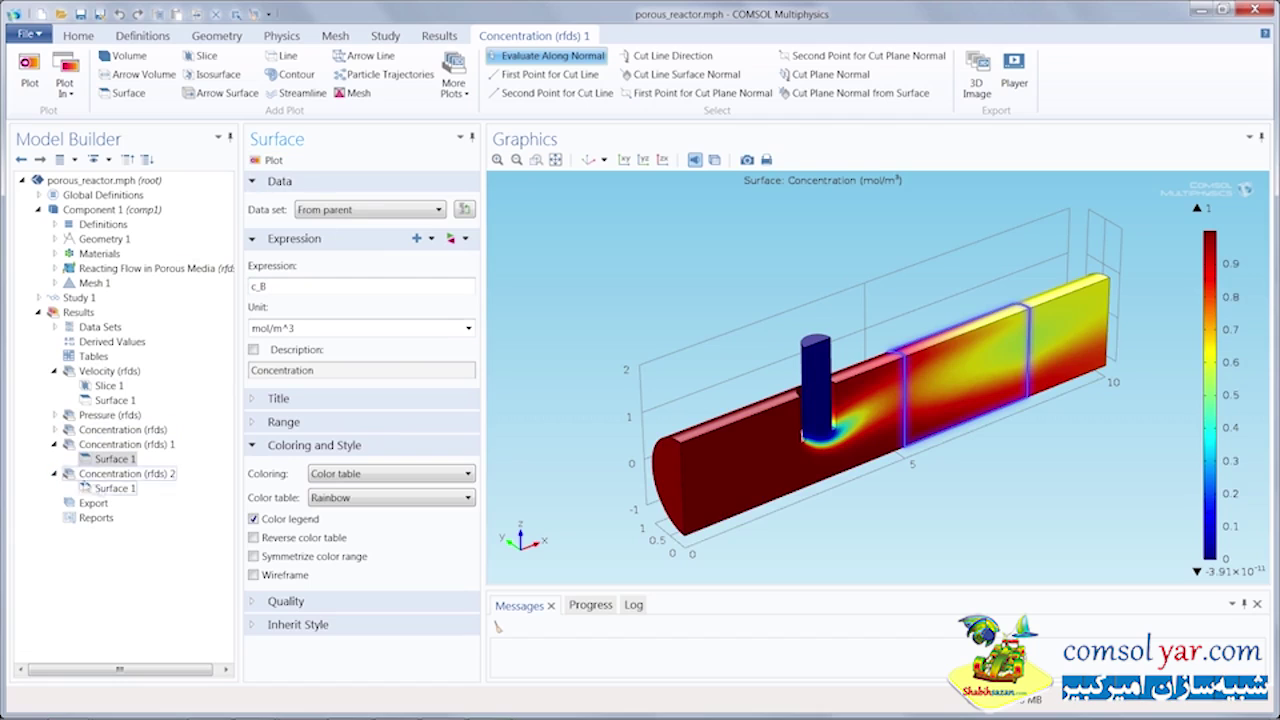
click(115, 488)
click(294, 286)
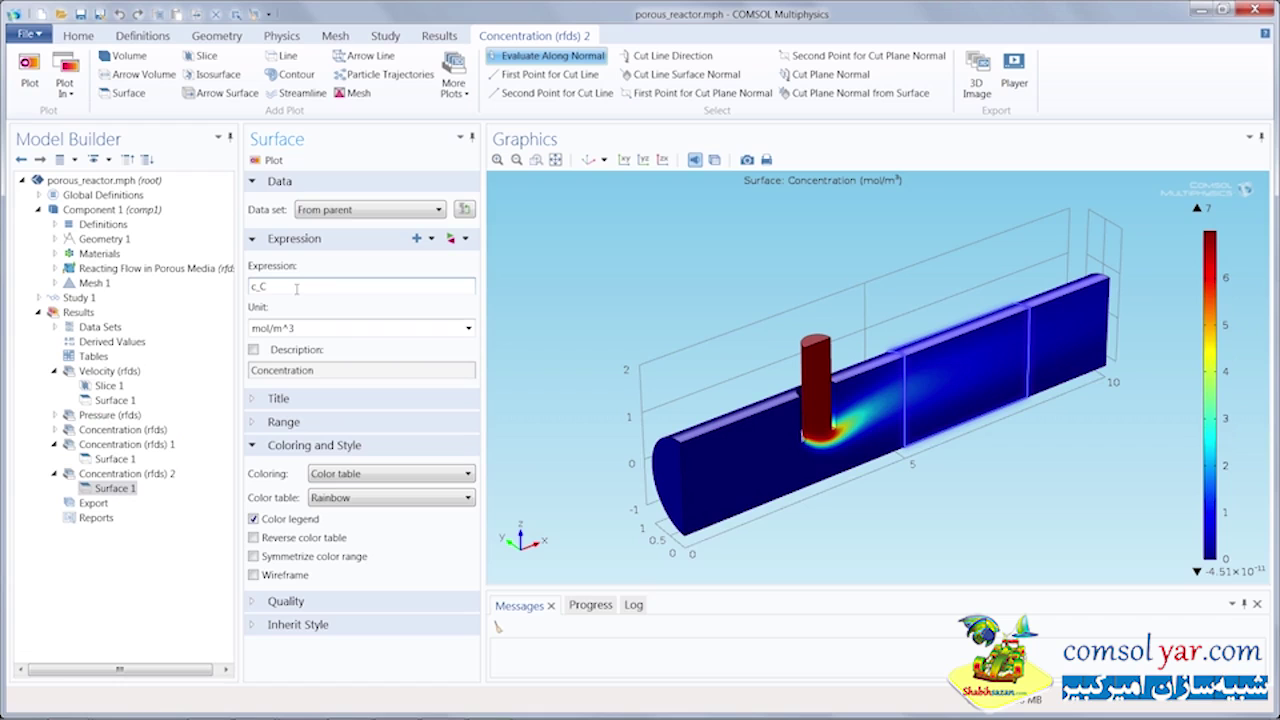
click(268, 160)
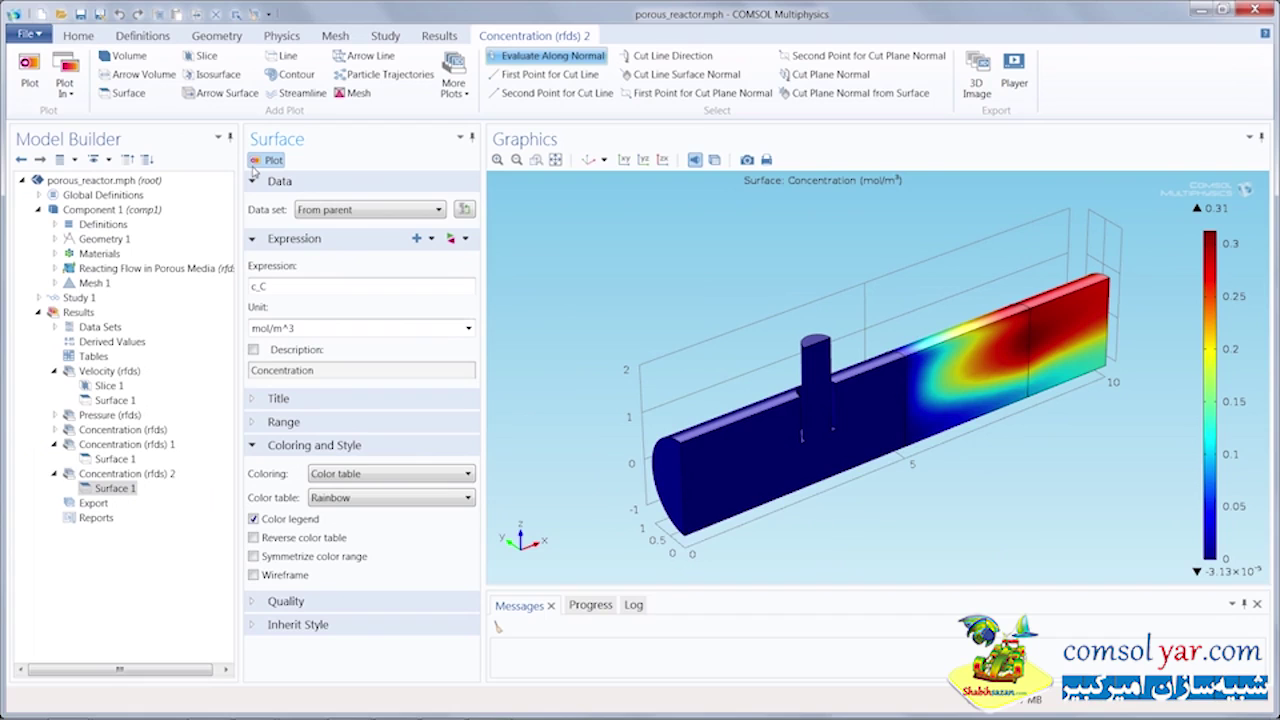
Step: Add 1D Plot Group 6 with a line graph of rfds.R_c_C along edge 25 and plot it
click(434, 37)
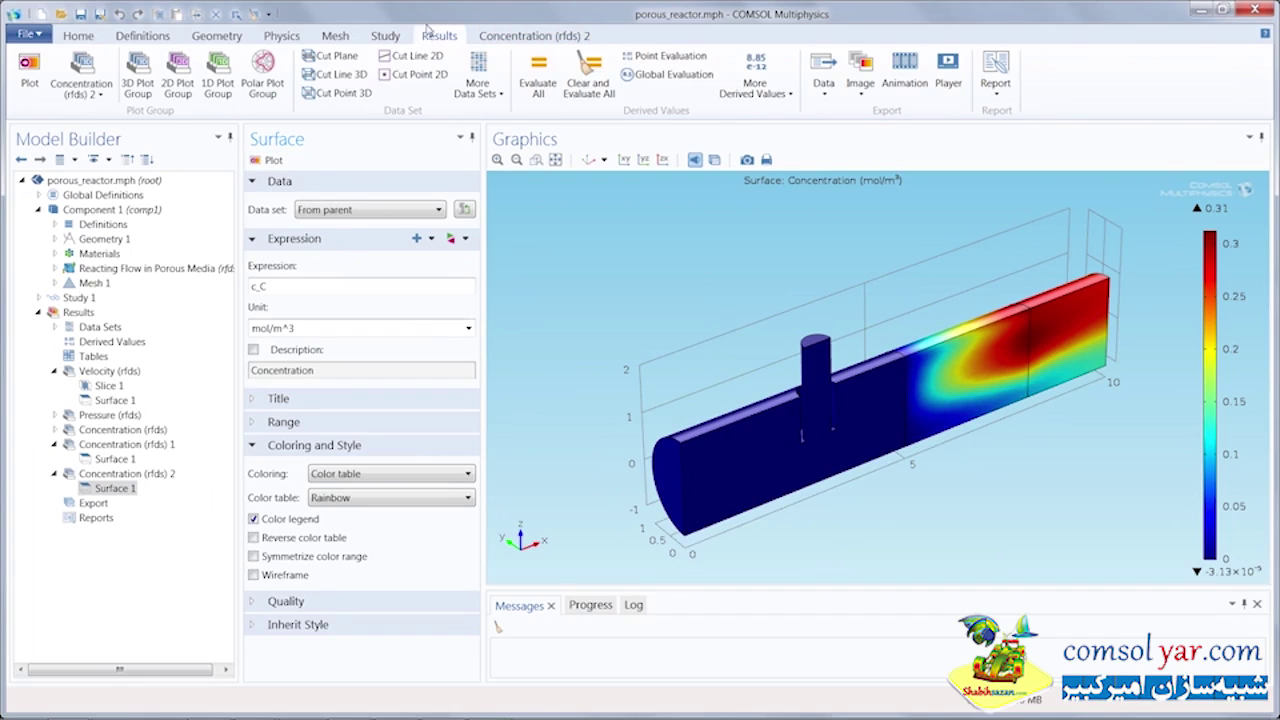
click(224, 78)
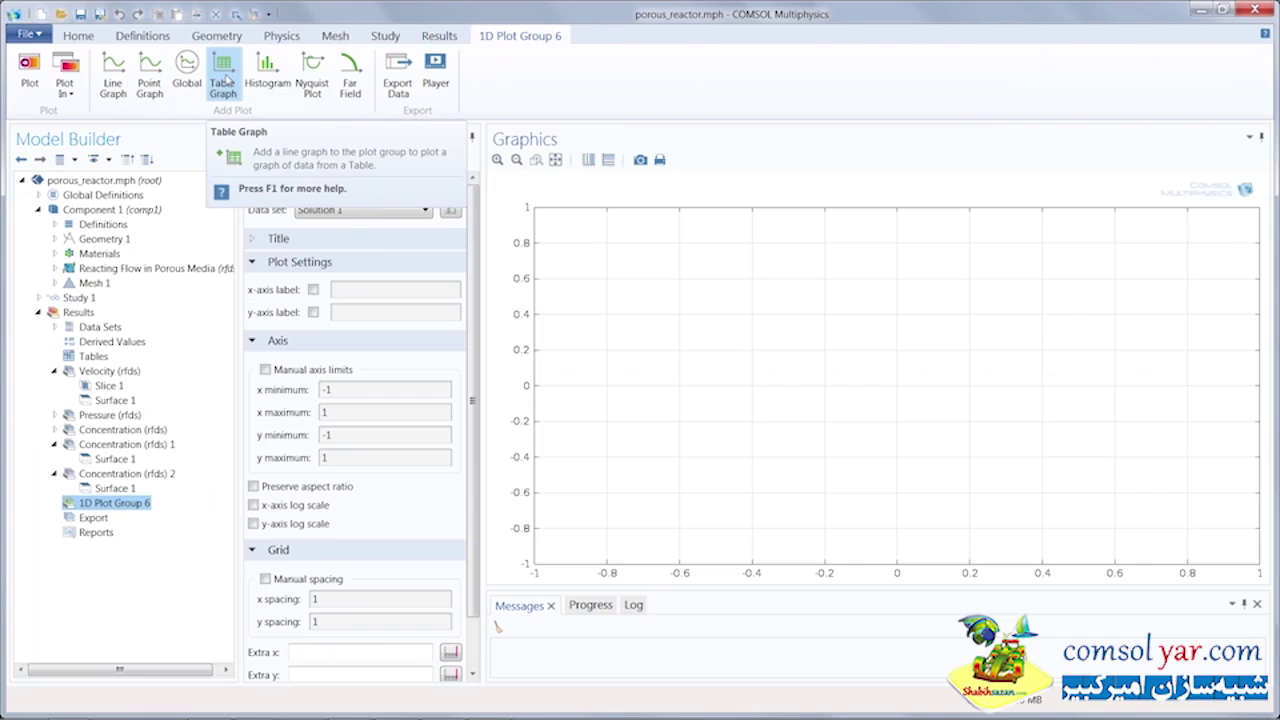
click(116, 82)
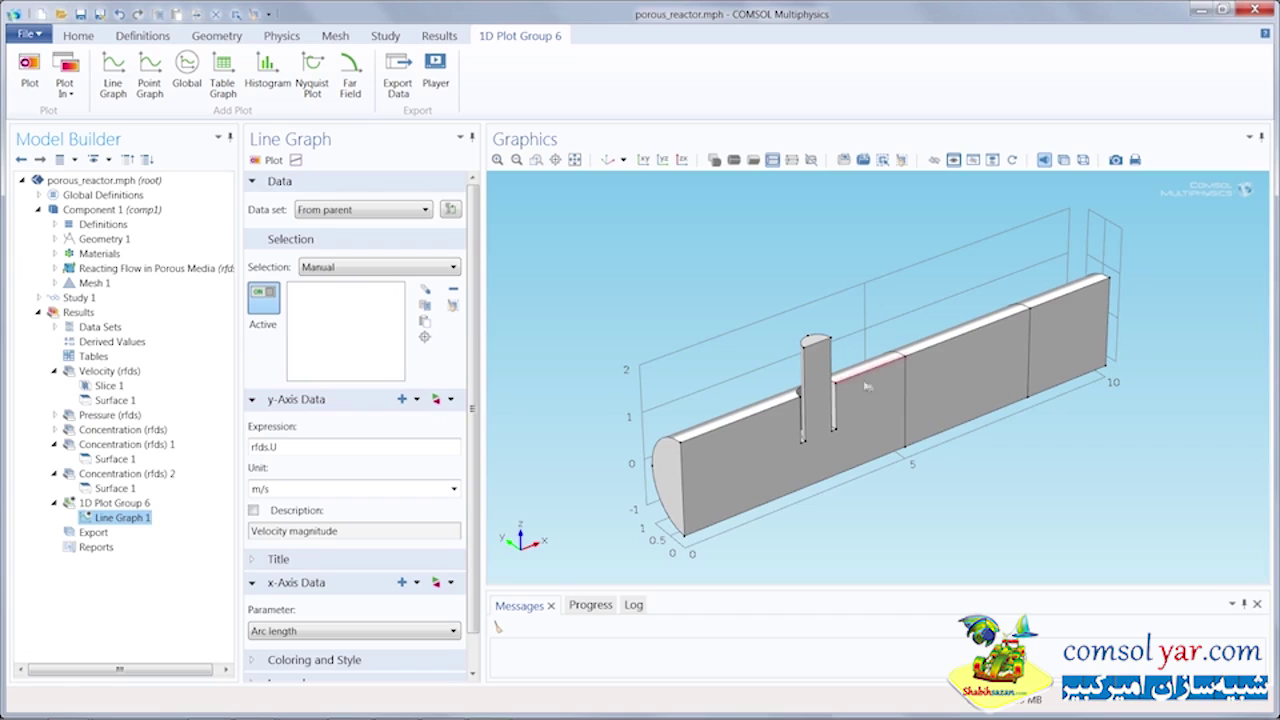
click(905, 405)
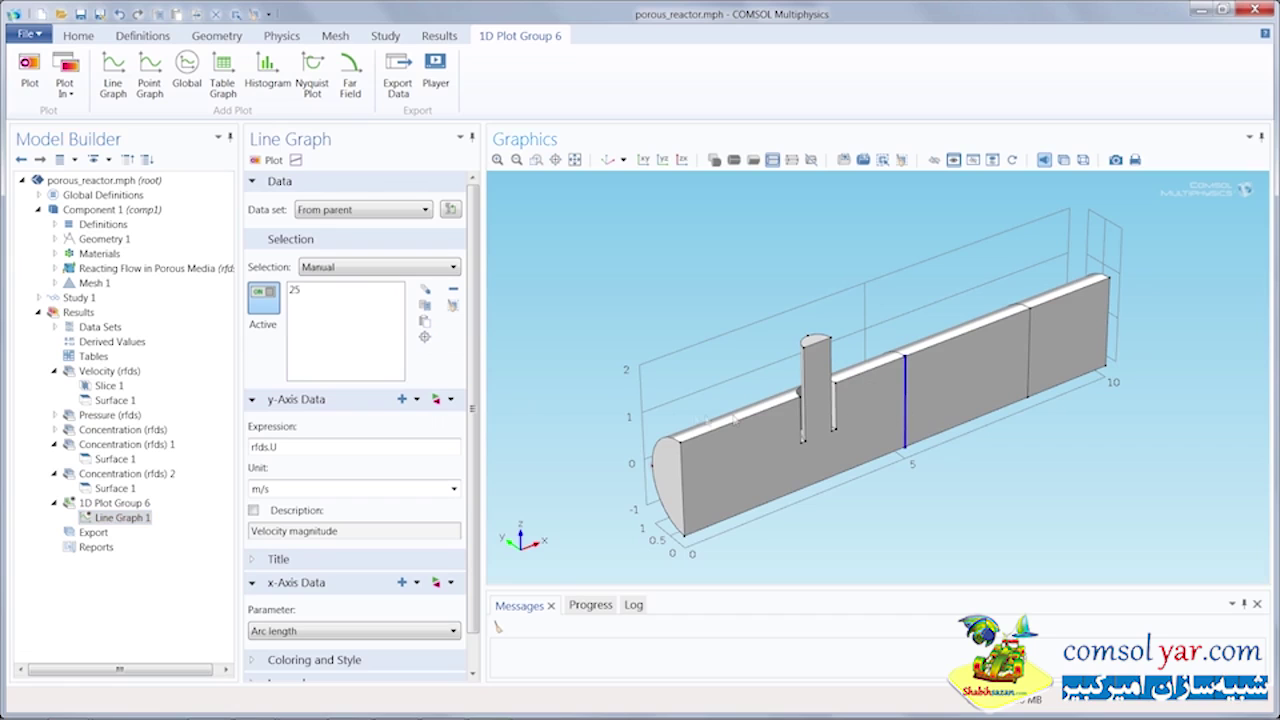
click(451, 400)
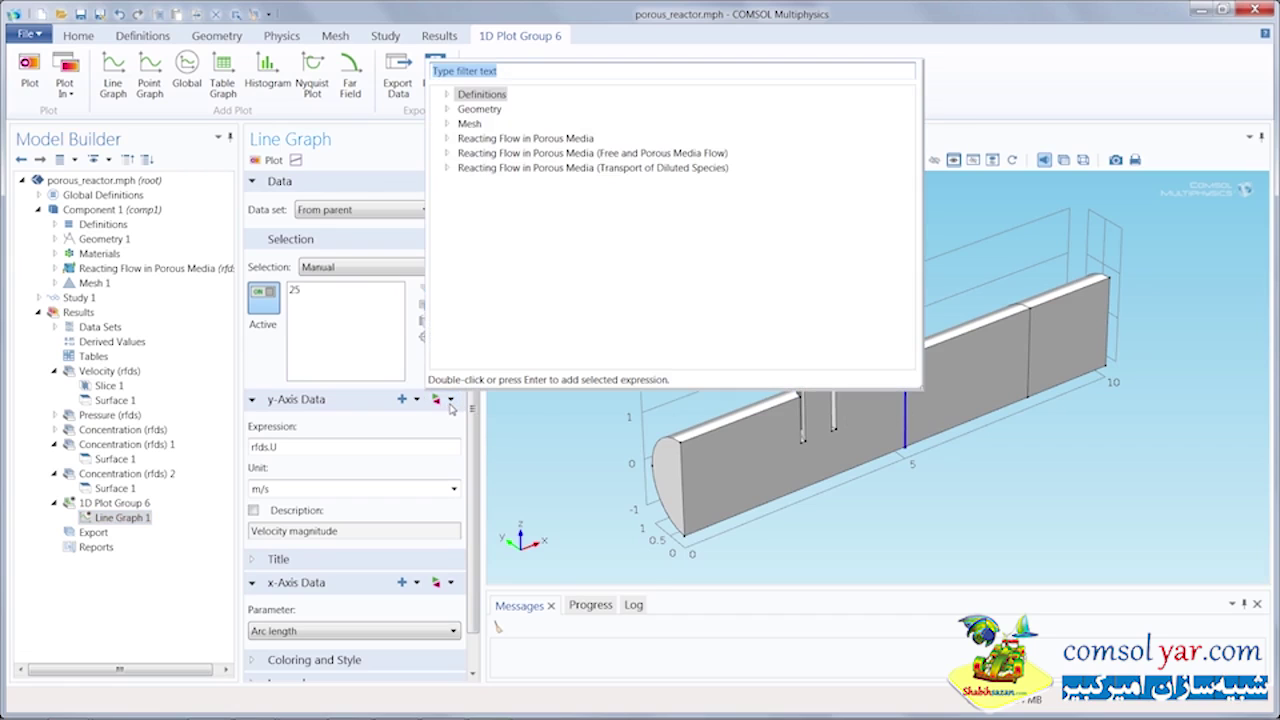
text(total R)
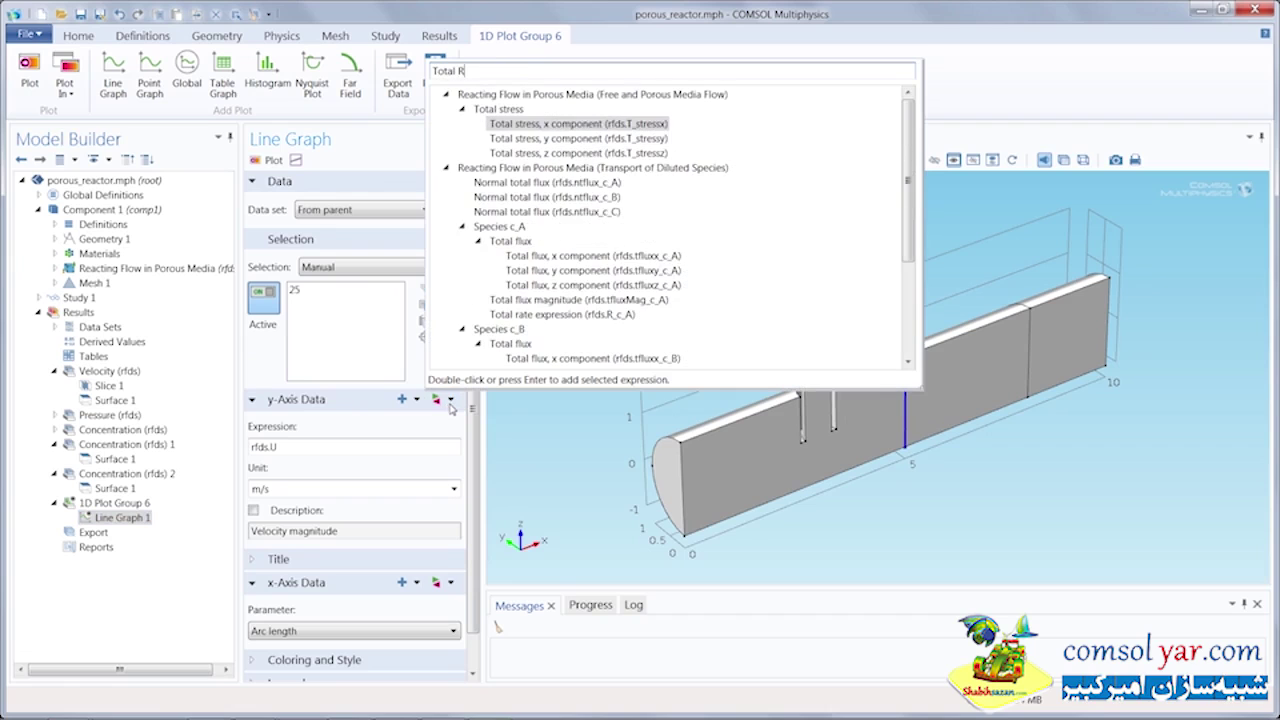
text(a)
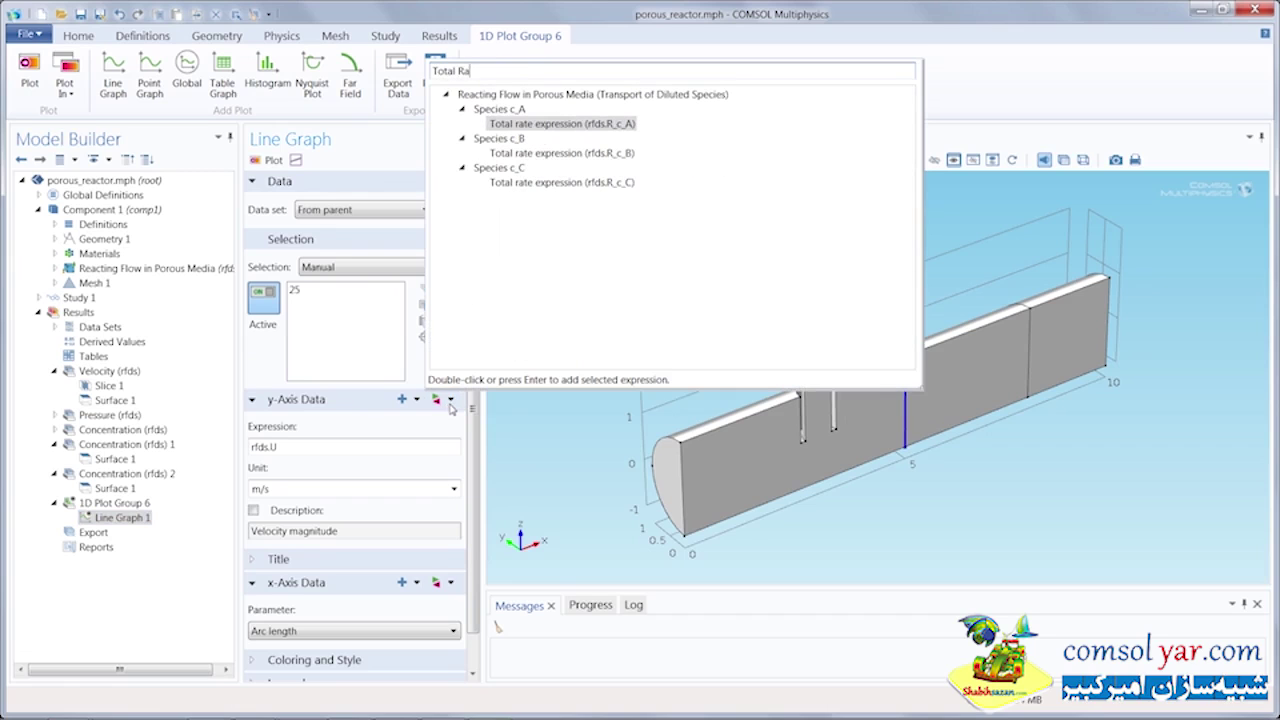
double_click(577, 183)
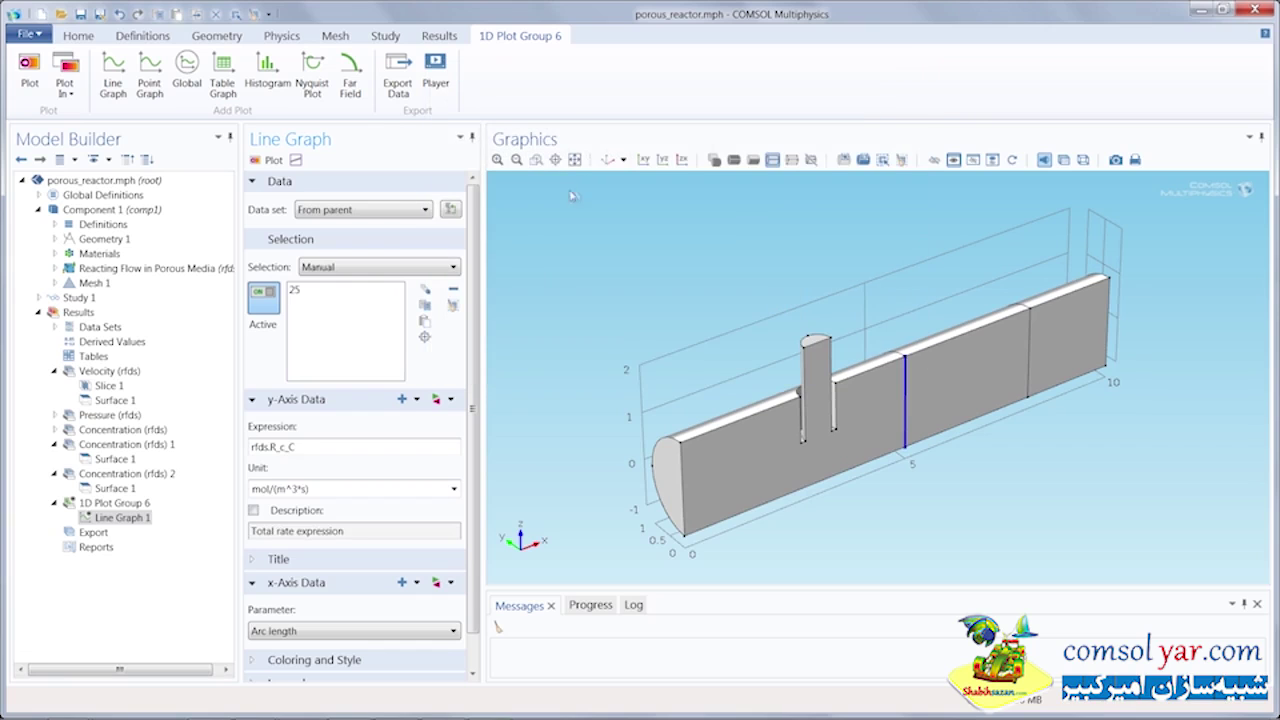
click(273, 160)
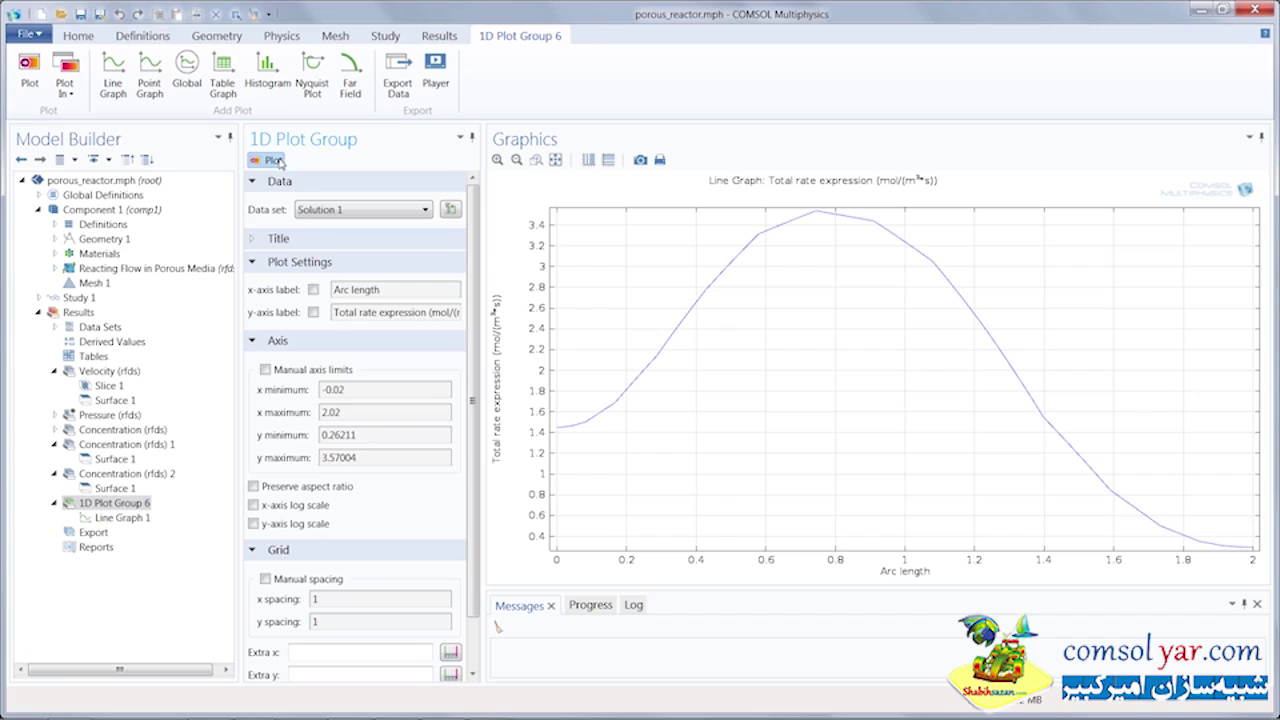
Step: Set Position x to 1 for Cylinder 3 and Cylinder 4
click(56, 240)
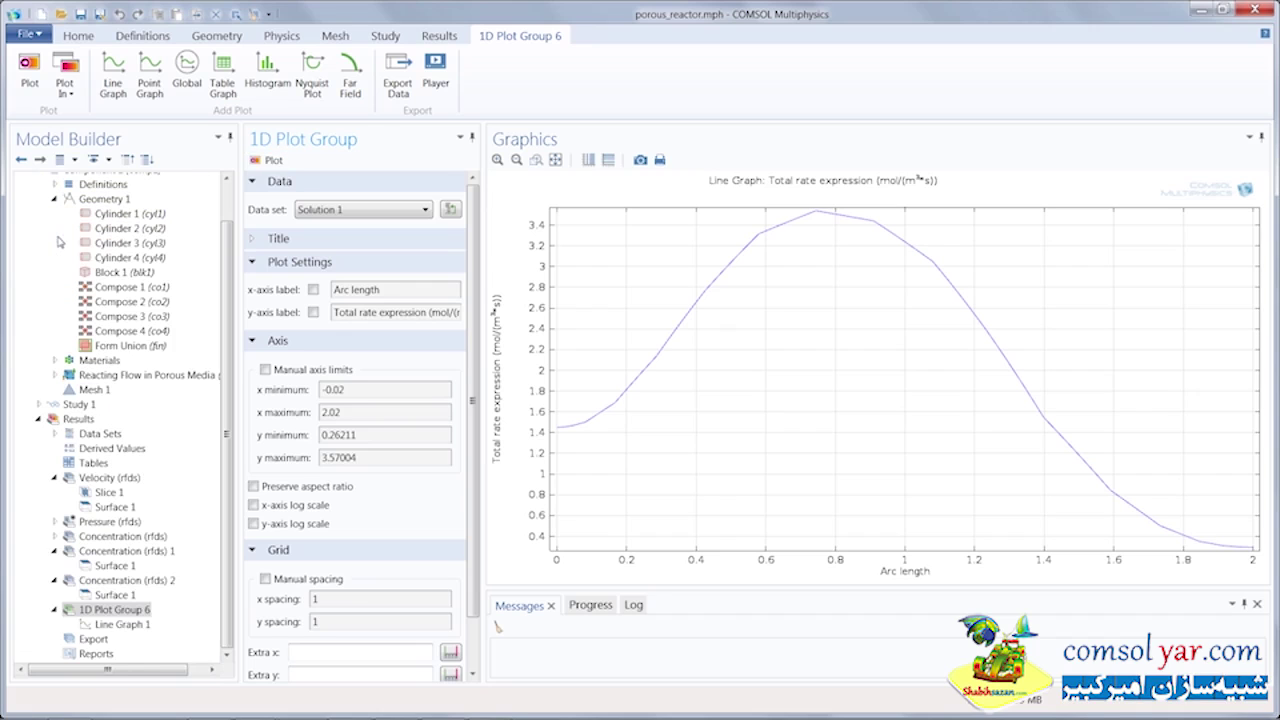
click(100, 243)
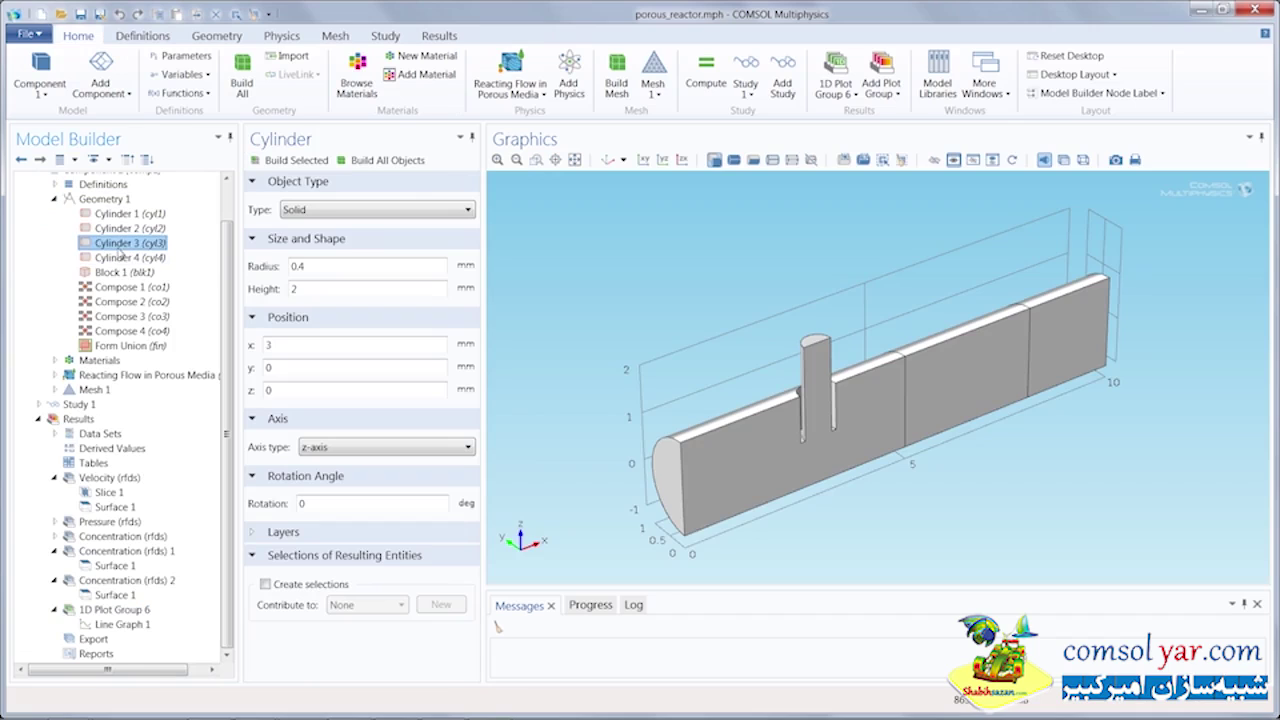
click(290, 349)
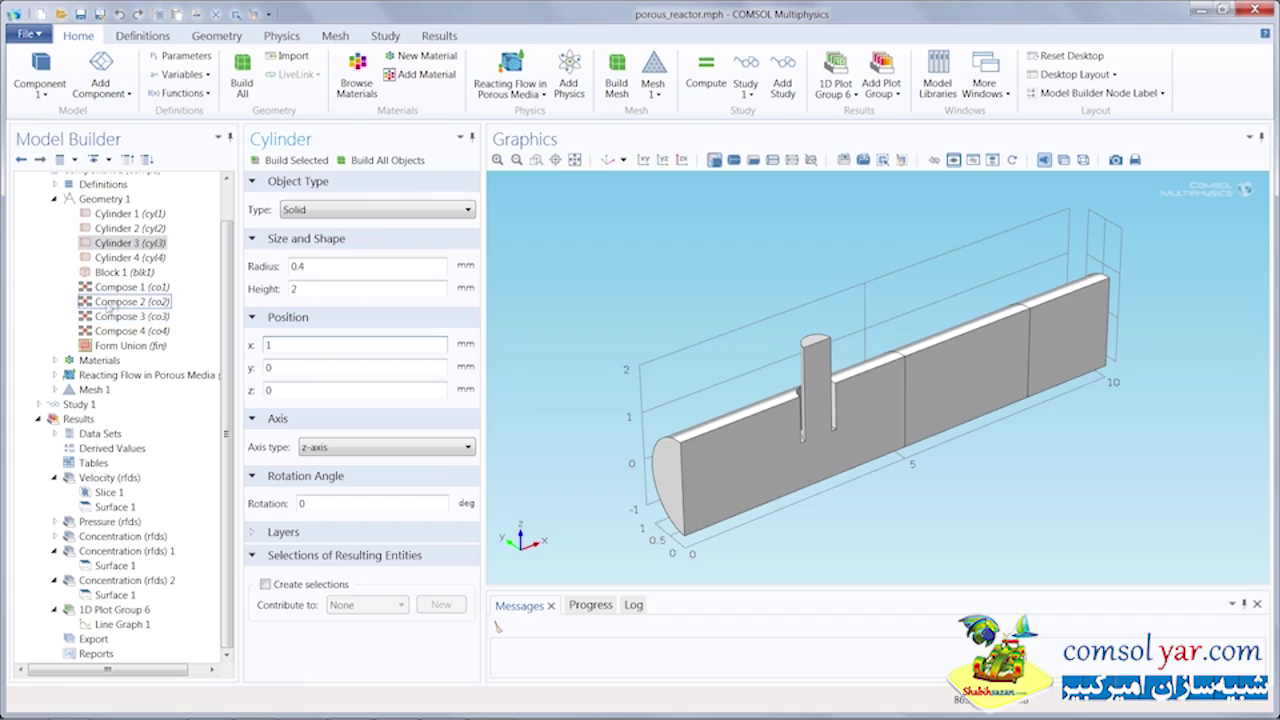
click(124, 257)
click(267, 347)
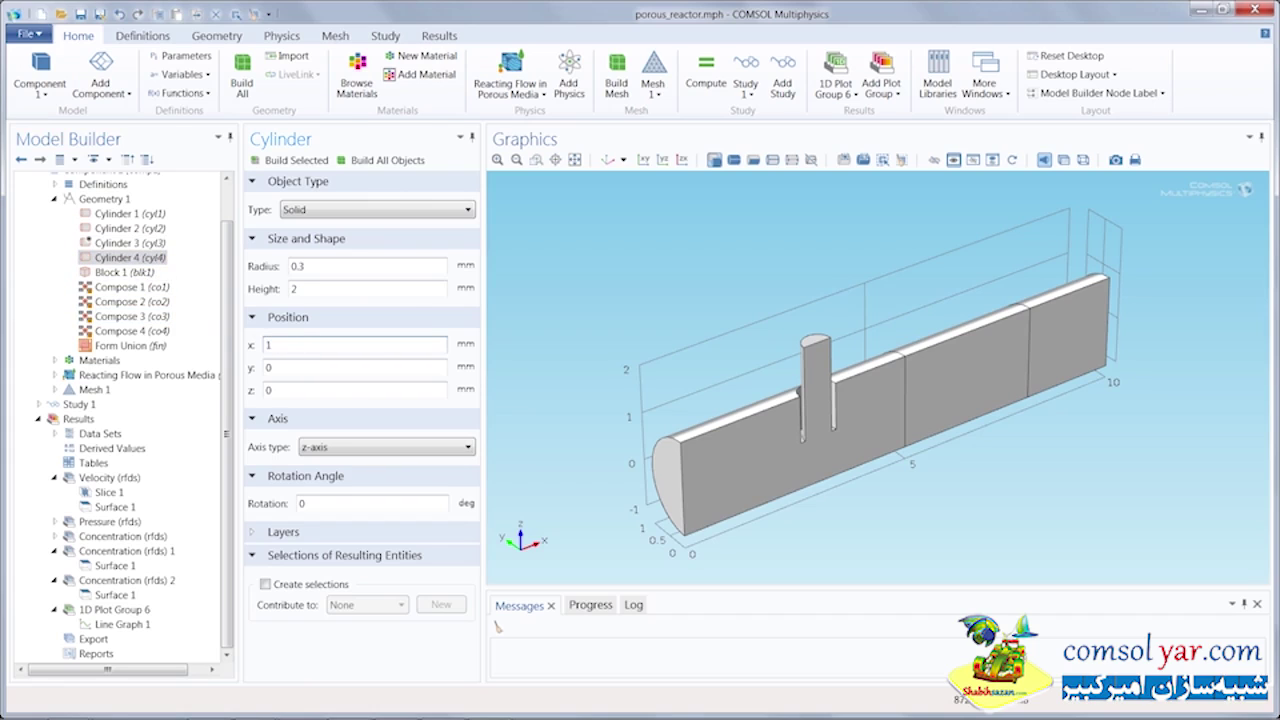
text(1)
Step: Rebuild the geometry with the moved needle and recompute Study 1
click(422, 168)
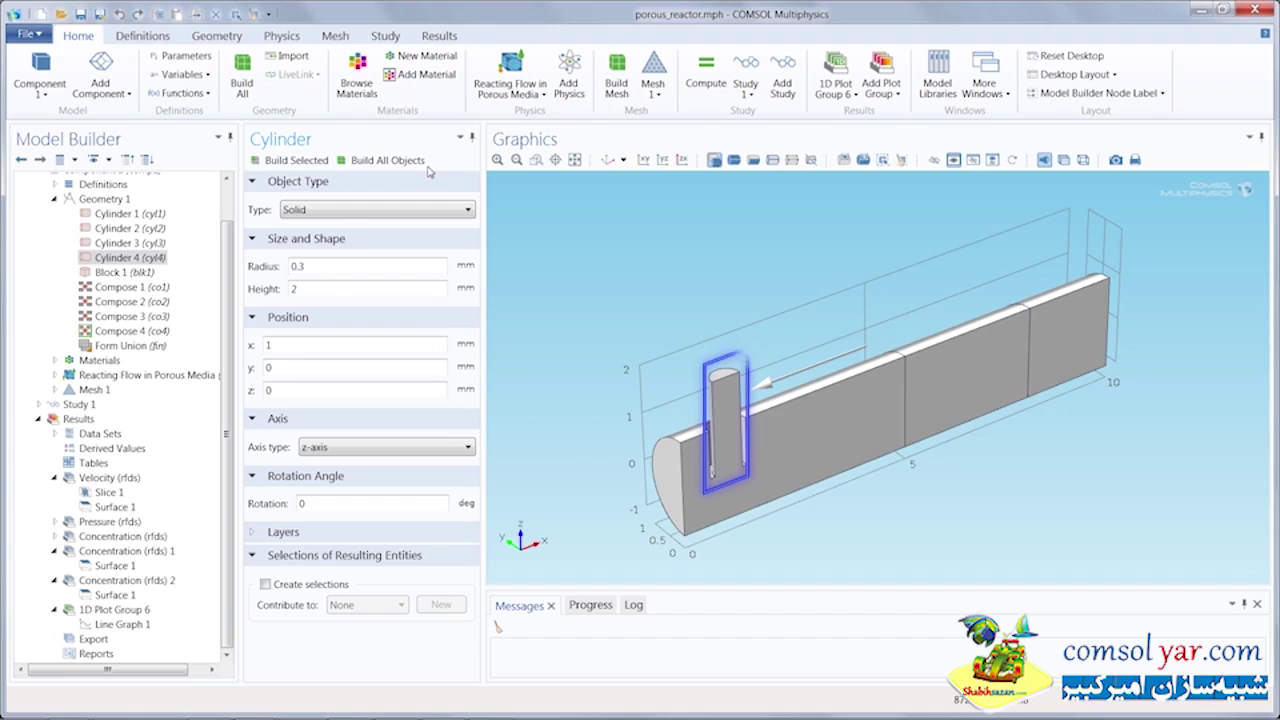
click(705, 82)
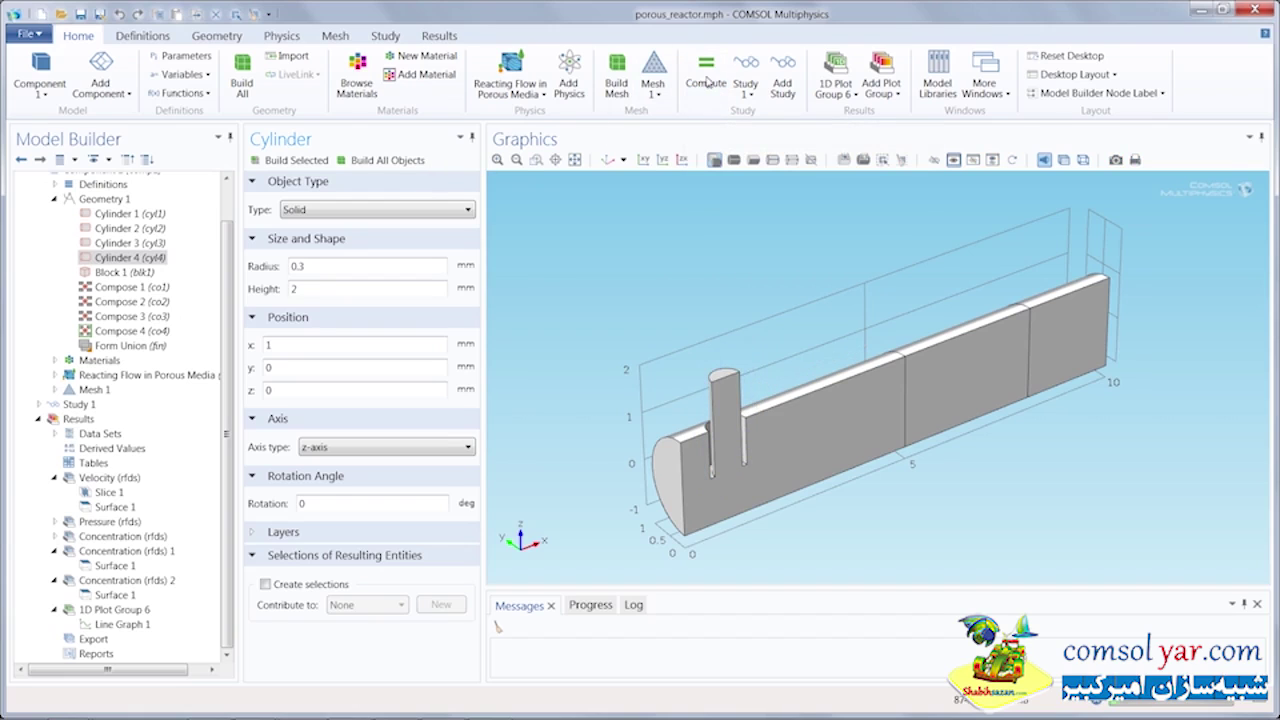
click(705, 82)
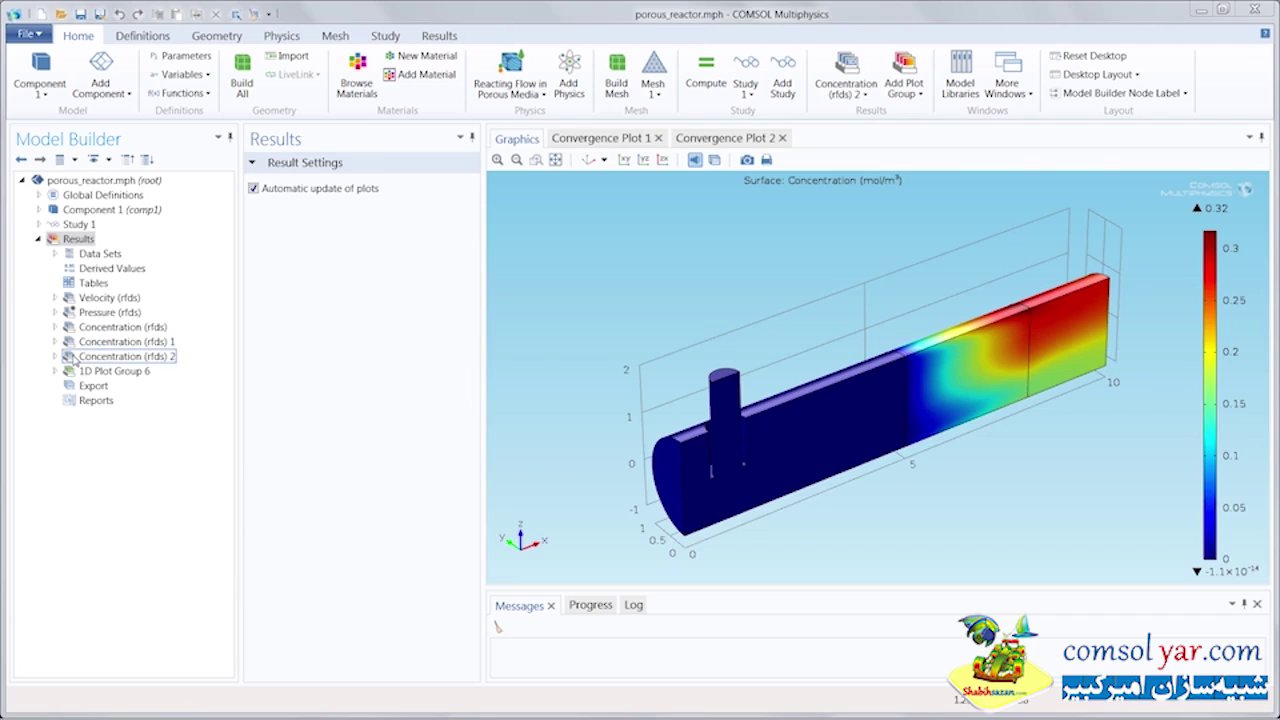
Step: Display 1D Plot Group 6's updated rate graph, now peaking near 2.25 mol/(m^3·s)
click(76, 372)
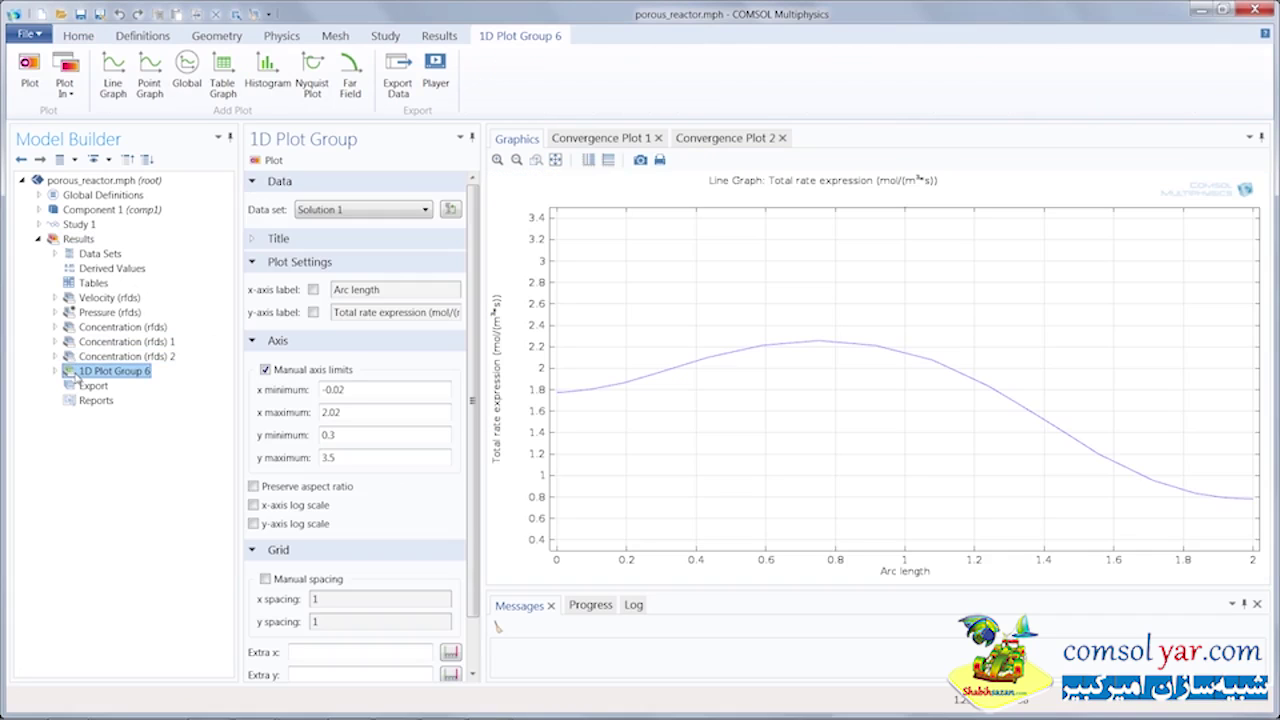